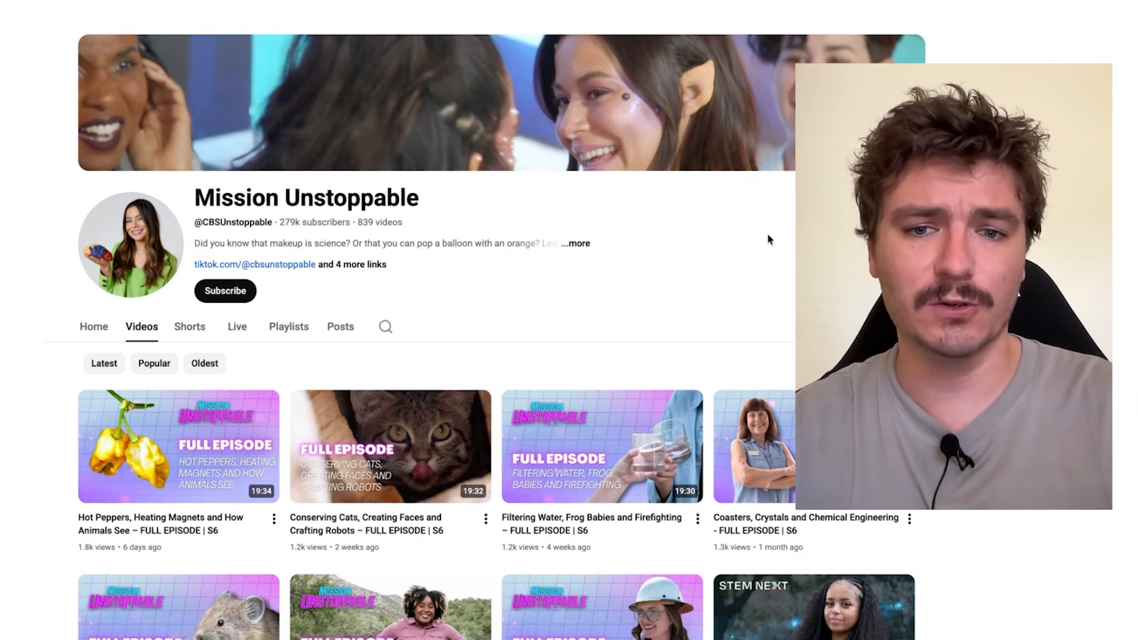
scroll(768, 239, down, 3)
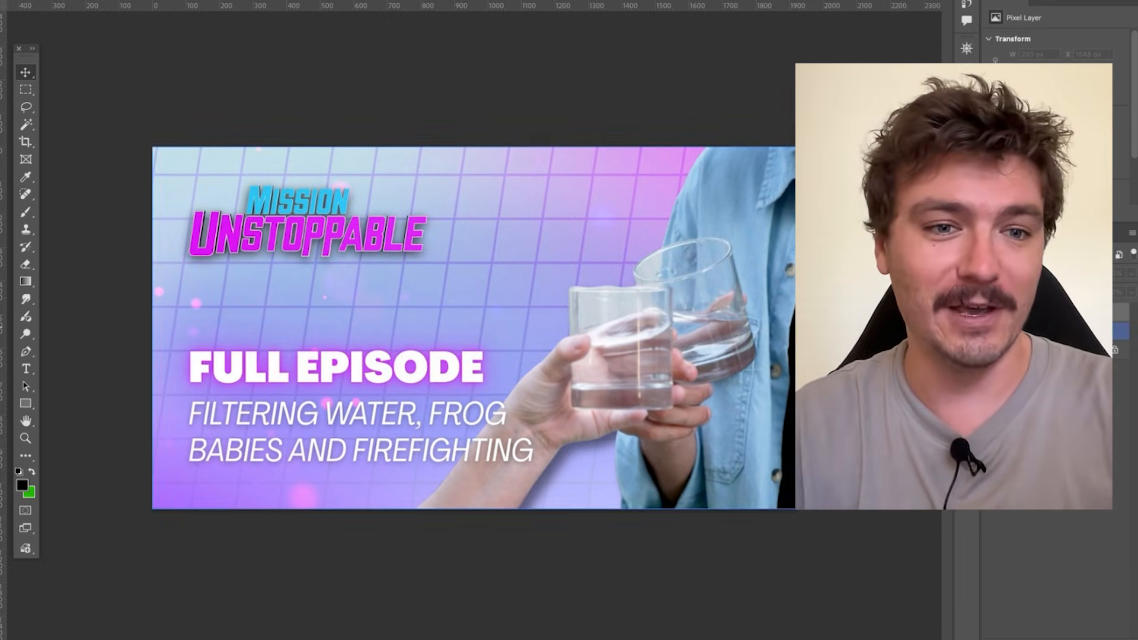
Step: Reposition the scaled-down Mission Unstoppable thumbnail toward the left half of the white canvas
drag(512, 338, 453, 339)
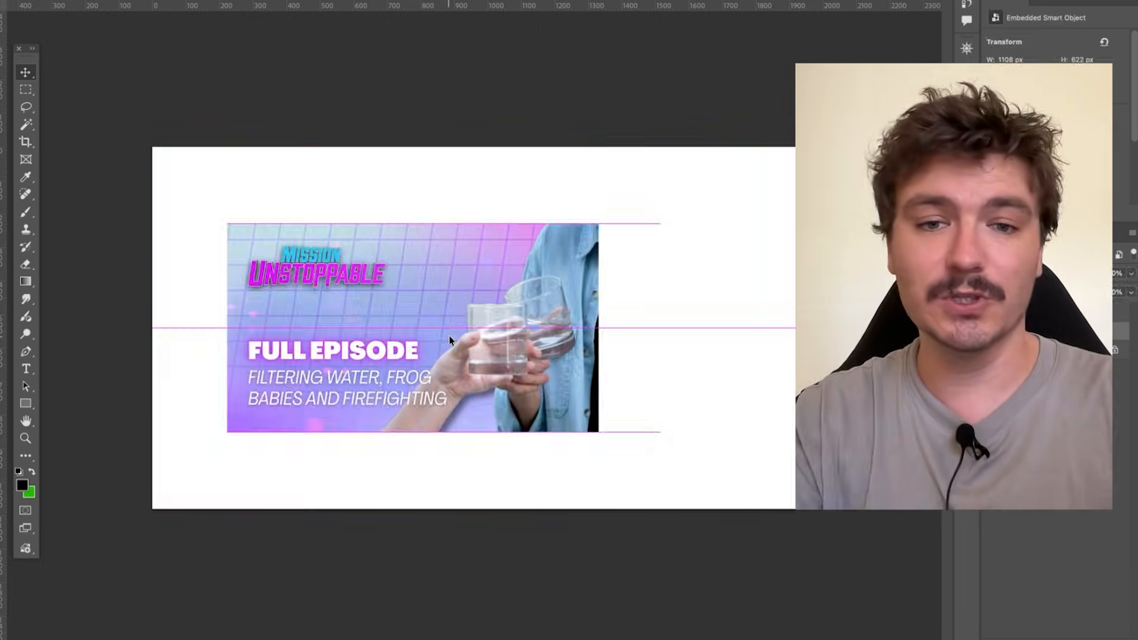
key(super+z)
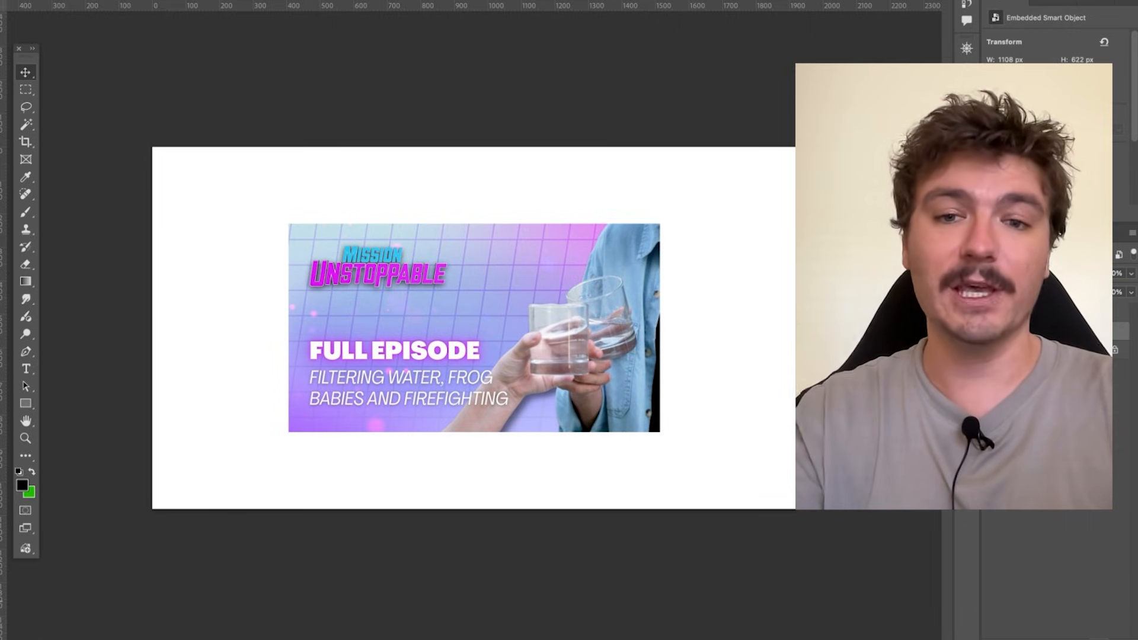
drag(546, 373, 473, 372)
Step: Paint three black arrows with the Brush pointing down at the thumbnail's background and logo, and write an M beside the rightmost arrow
key(b)
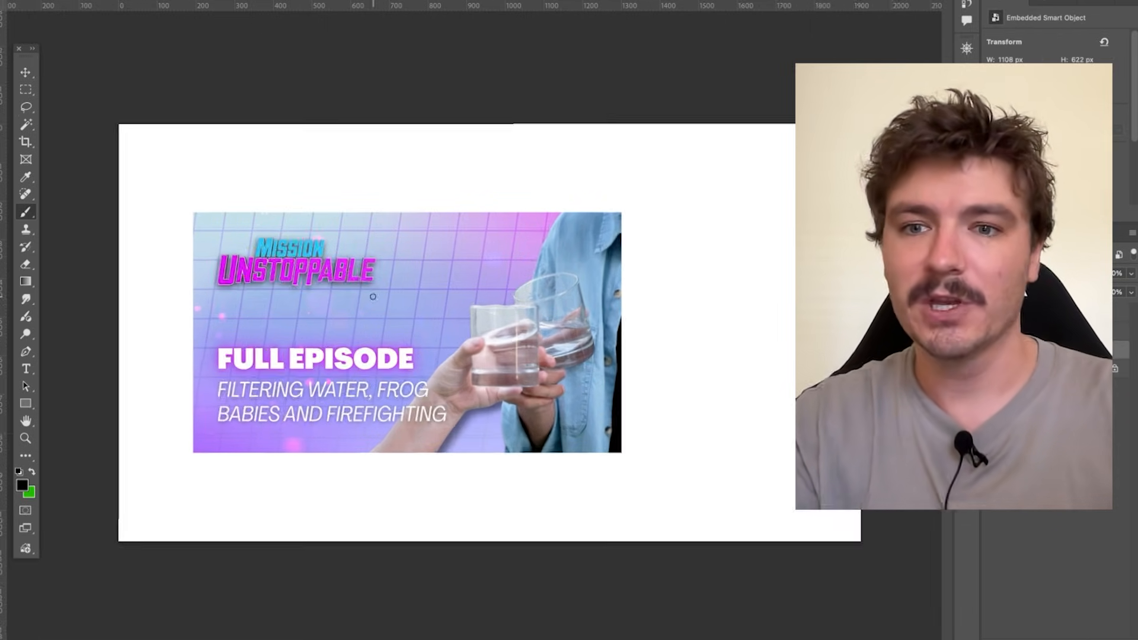
drag(477, 215, 498, 219)
drag(542, 179, 571, 173)
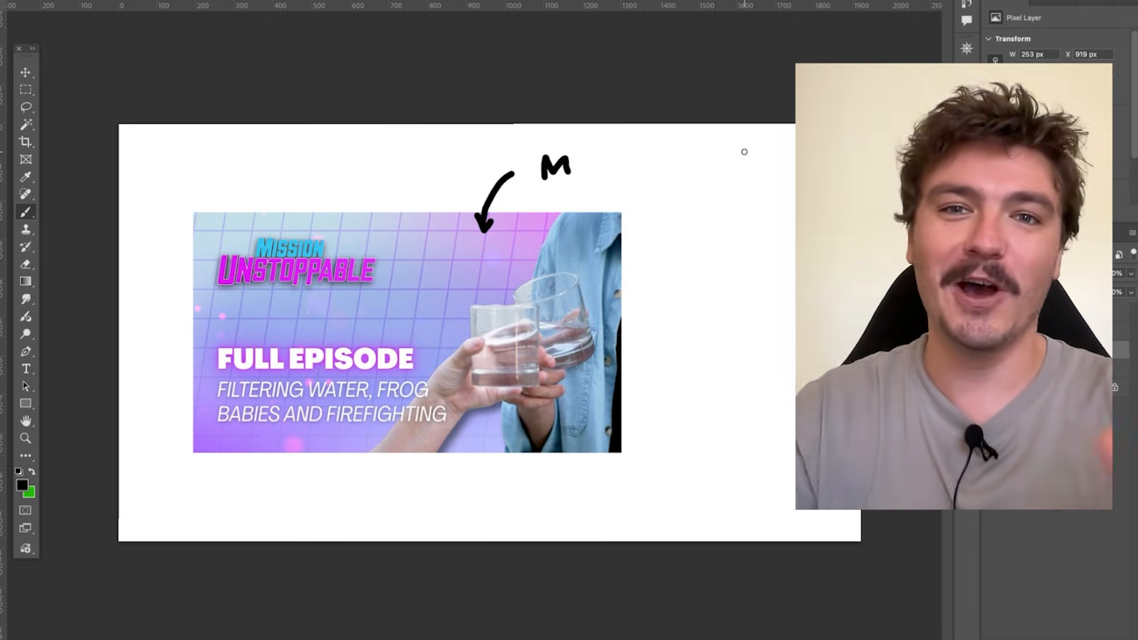
mouse_move(437, 209)
mouse_down()
mouse_move(403, 213)
mouse_move(371, 293)
mouse_move(213, 297)
mouse_move(196, 323)
mouse_move(434, 343)
mouse_move(571, 262)
mouse_move(558, 208)
mouse_move(457, 205)
mouse_move(487, 207)
mouse_up()
key(ctrl+z)
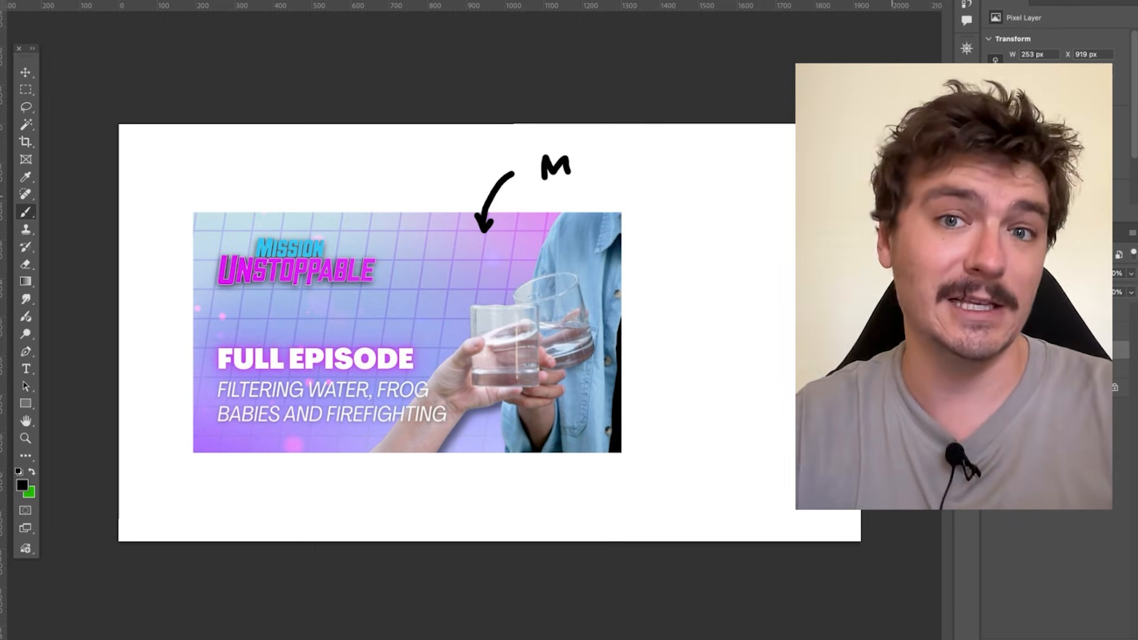
mouse_move(405, 179)
mouse_down()
mouse_move(420, 242)
mouse_move(429, 231)
mouse_up()
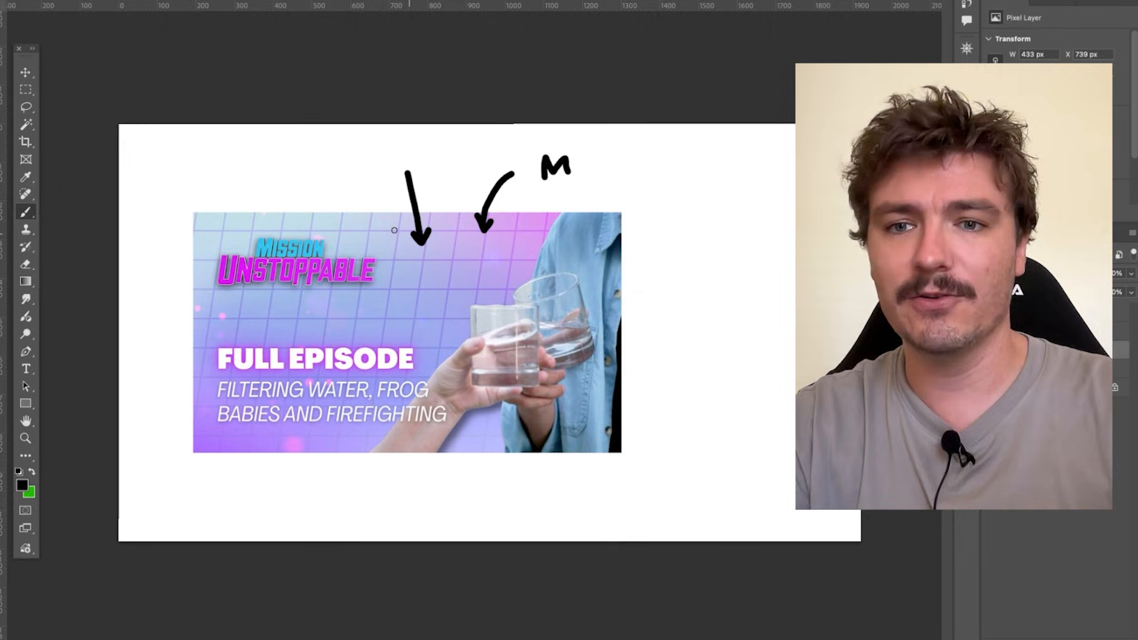
mouse_move(289, 184)
mouse_down()
mouse_move(290, 227)
mouse_move(302, 210)
mouse_up()
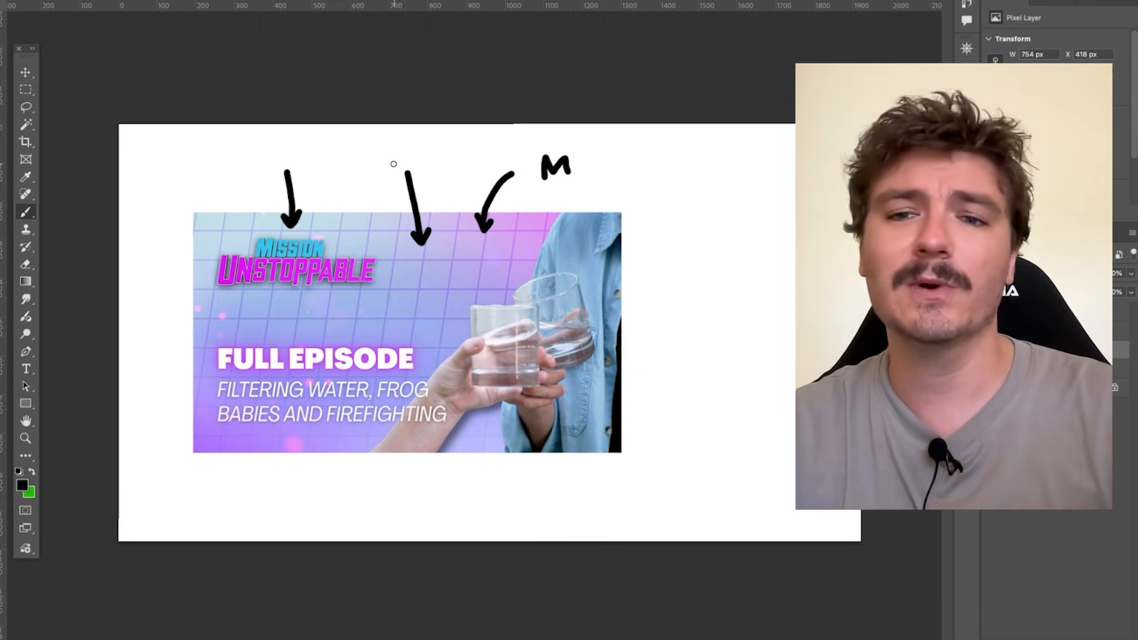
Step: Underline, circle and cross out the Mission Unstoppable logo with brush strokes, undoing each mark
drag(211, 303, 400, 295)
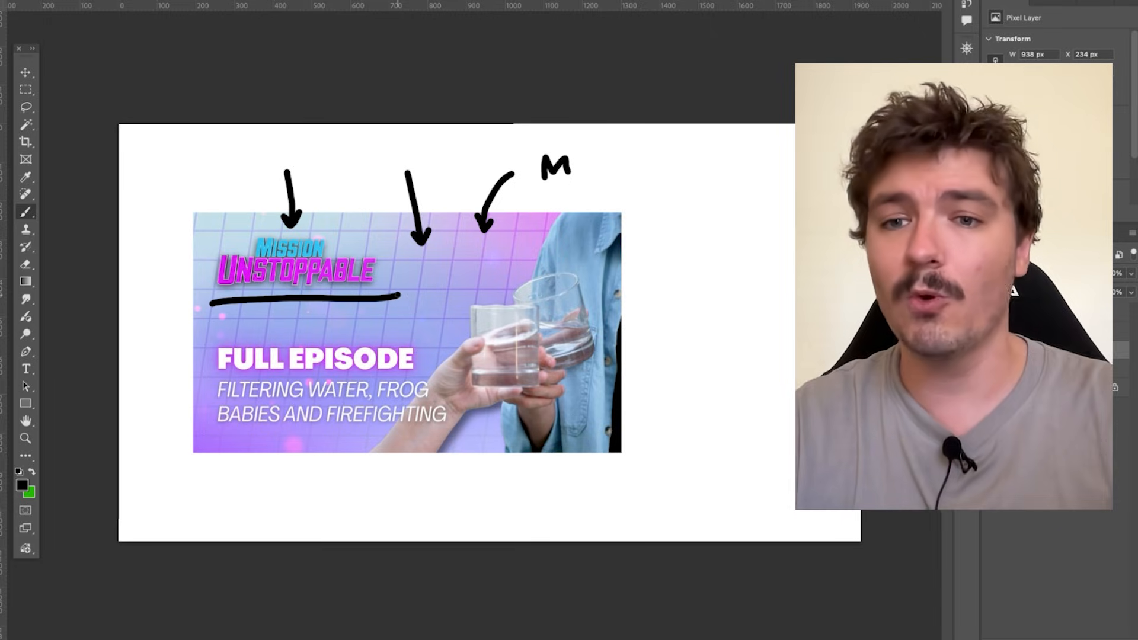
key(ctrl+z)
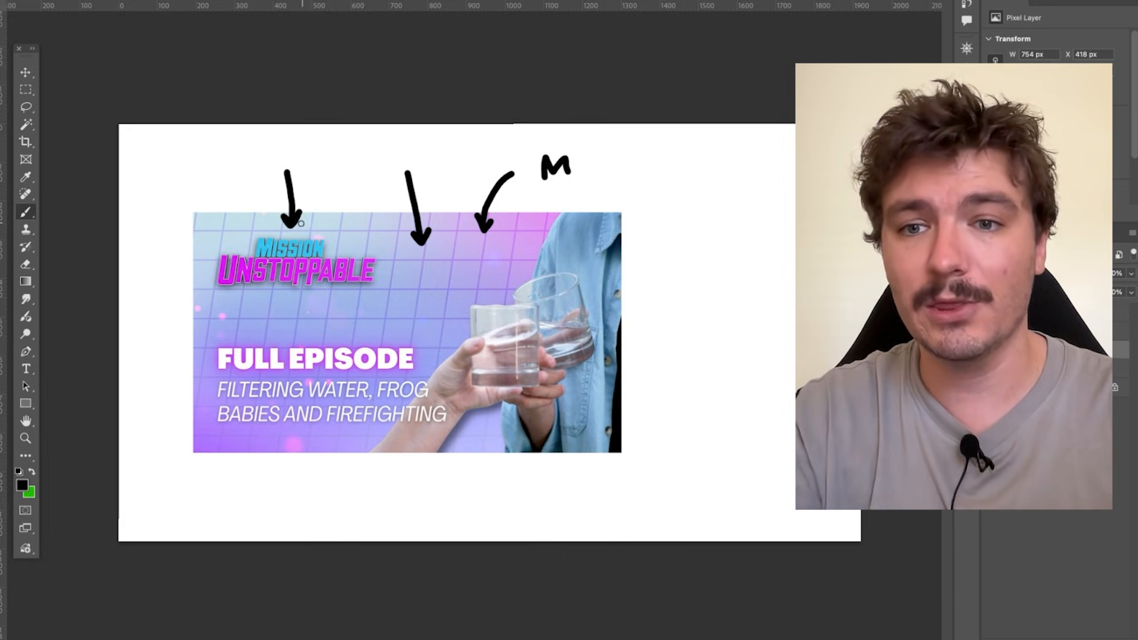
mouse_move(270, 224)
mouse_down()
mouse_move(213, 292)
mouse_move(303, 230)
mouse_up()
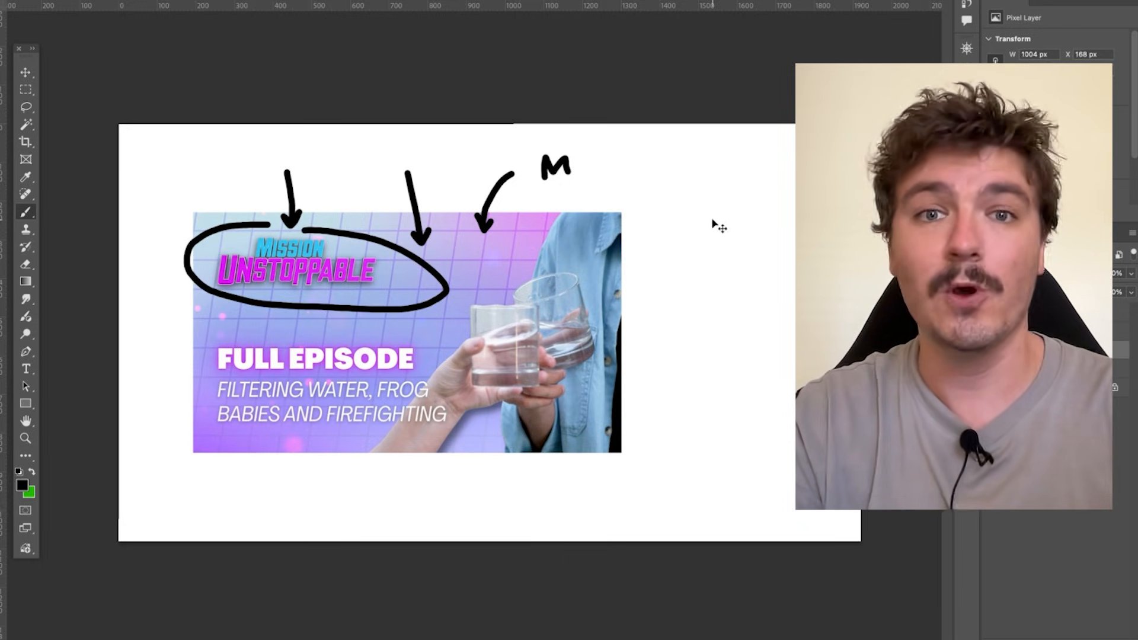
key(ctrl+z)
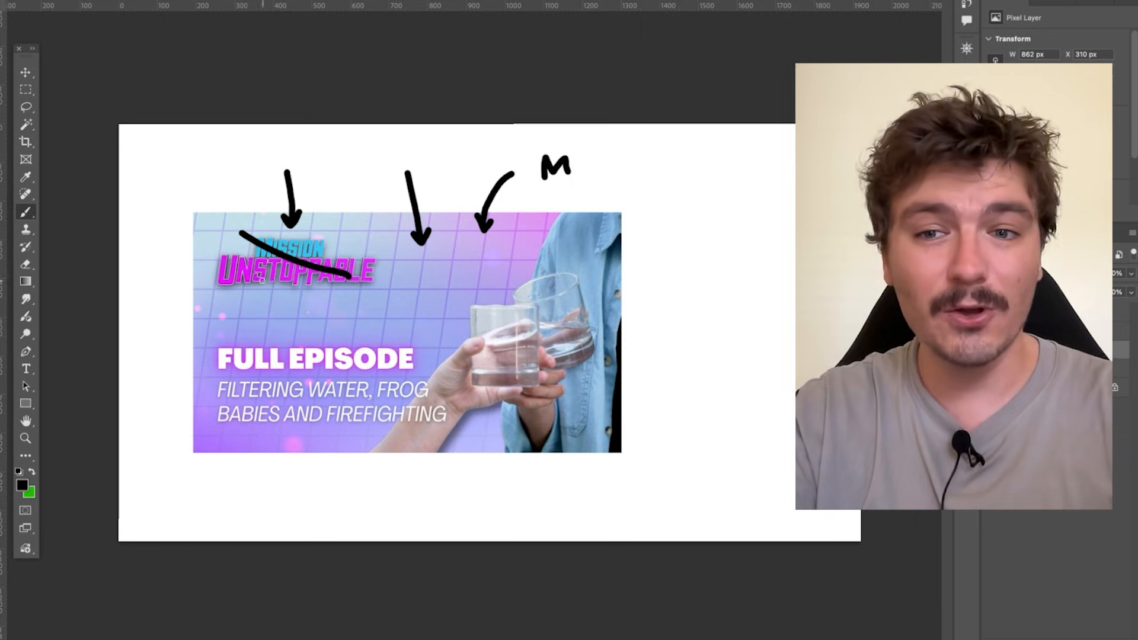
drag(261, 280, 388, 235)
key(ctrl+z)
key(ctrl+z)
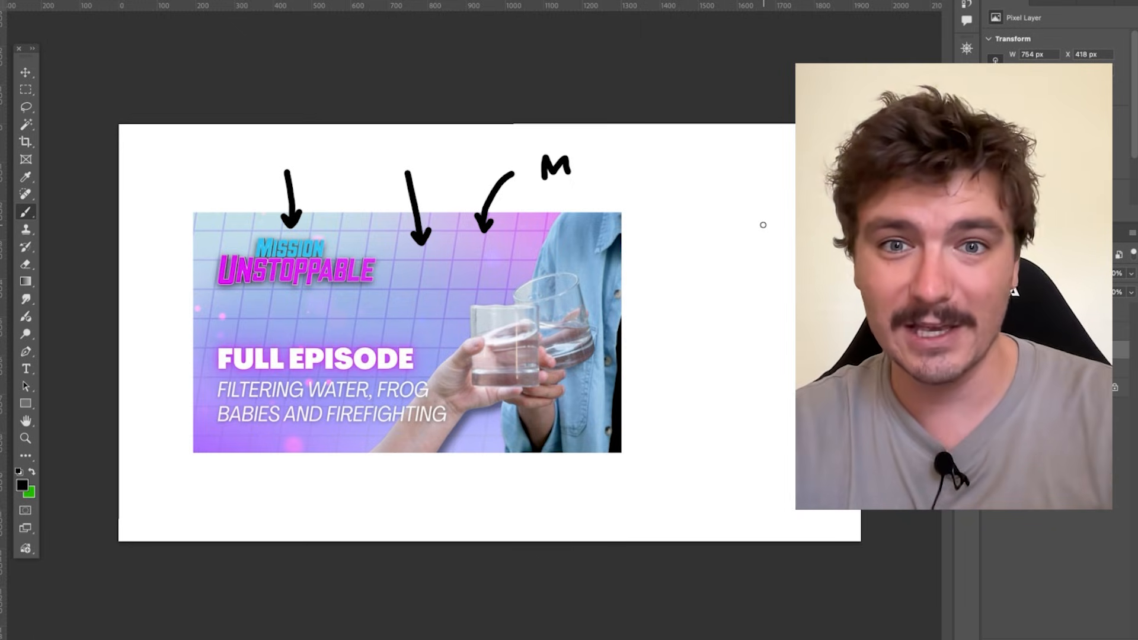
mouse_move(276, 224)
mouse_down()
mouse_move(217, 249)
mouse_move(223, 292)
mouse_move(329, 286)
mouse_move(309, 235)
mouse_up()
key(ctrl+z)
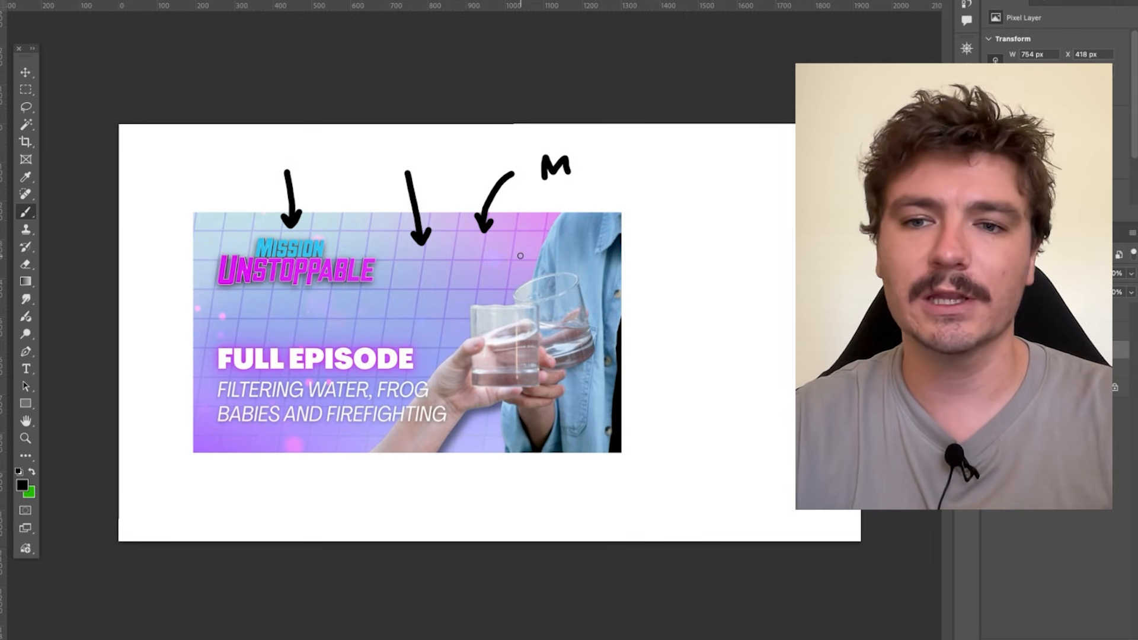
Step: Mark the episode subtitle and circle the hands holding glasses with brush strokes, undoing each mark
mouse_move(520, 256)
mouse_down()
mouse_move(455, 338)
mouse_move(540, 294)
mouse_up()
key(ctrl+z)
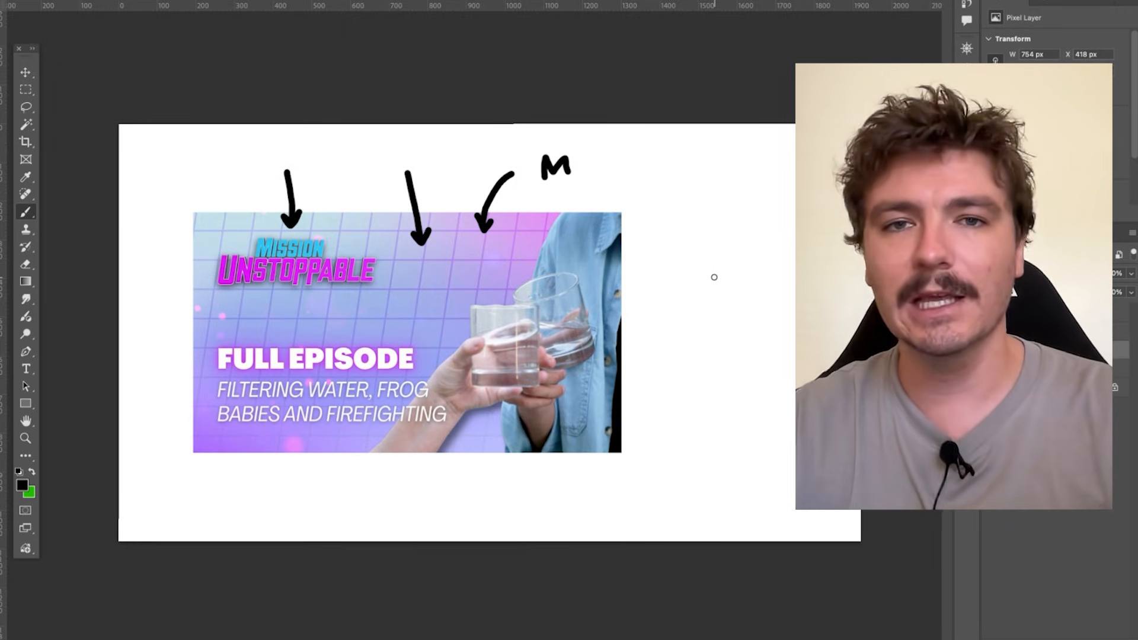
drag(219, 402, 357, 402)
key(ctrl+z)
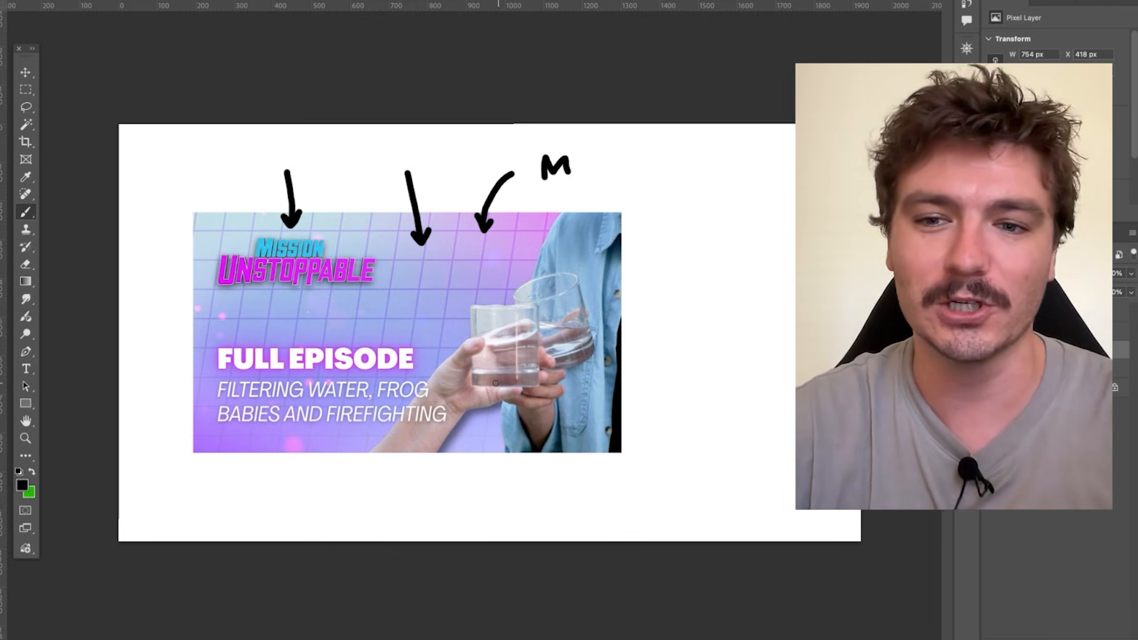
mouse_move(578, 205)
mouse_down()
mouse_move(454, 302)
mouse_move(579, 493)
mouse_move(584, 218)
mouse_up()
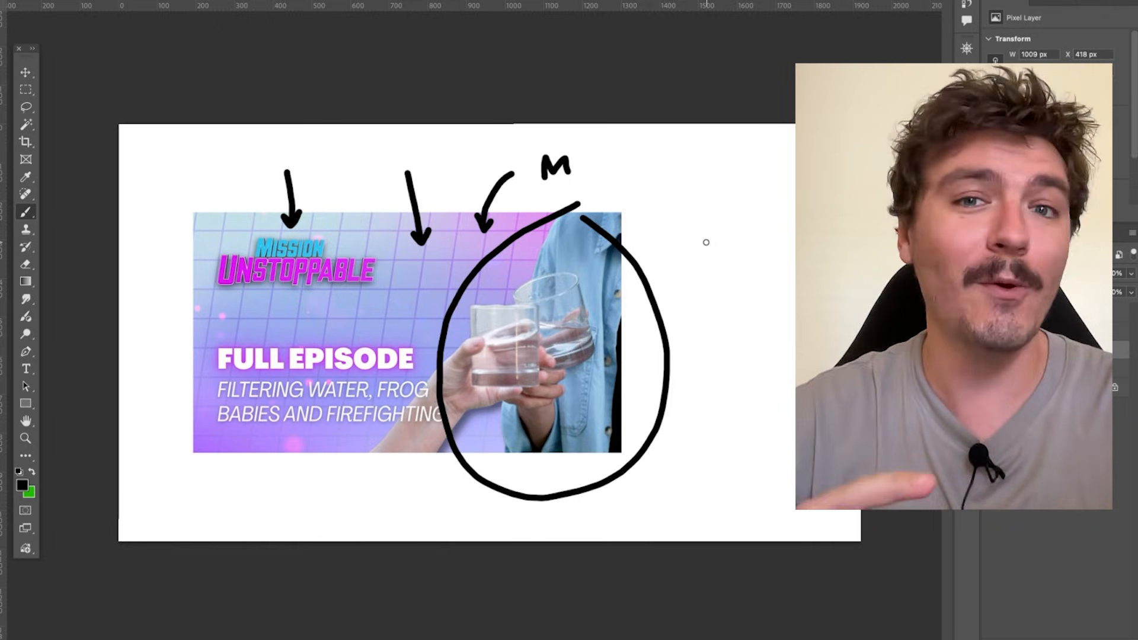
key(ctrl+z)
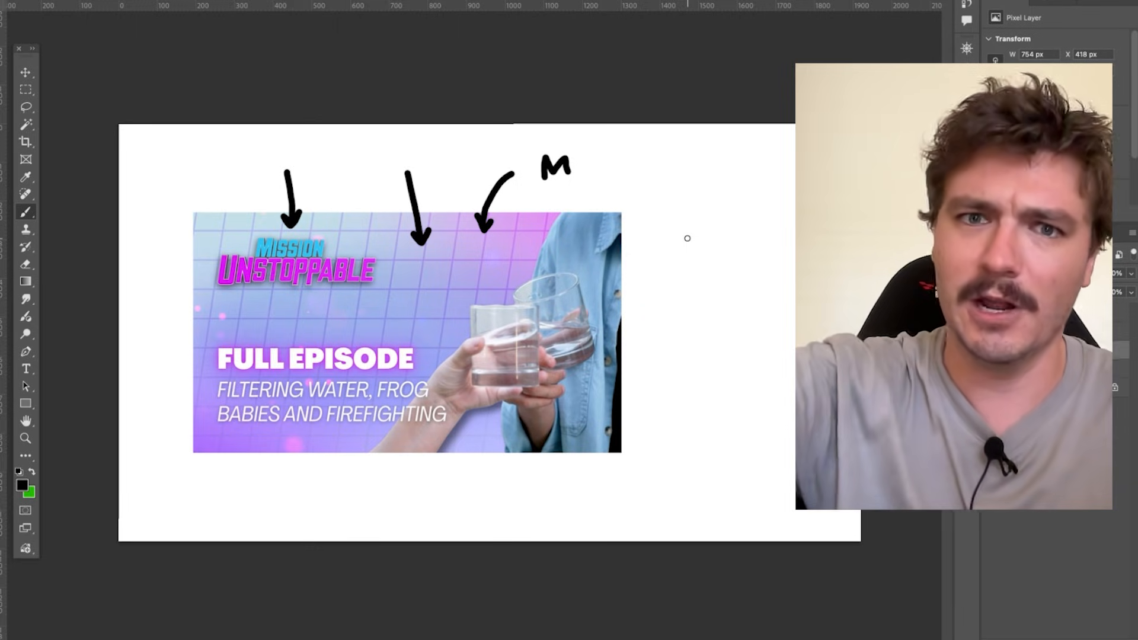
mouse_move(558, 203)
mouse_down()
mouse_move(217, 290)
mouse_move(422, 196)
mouse_up()
key(ctrl+z)
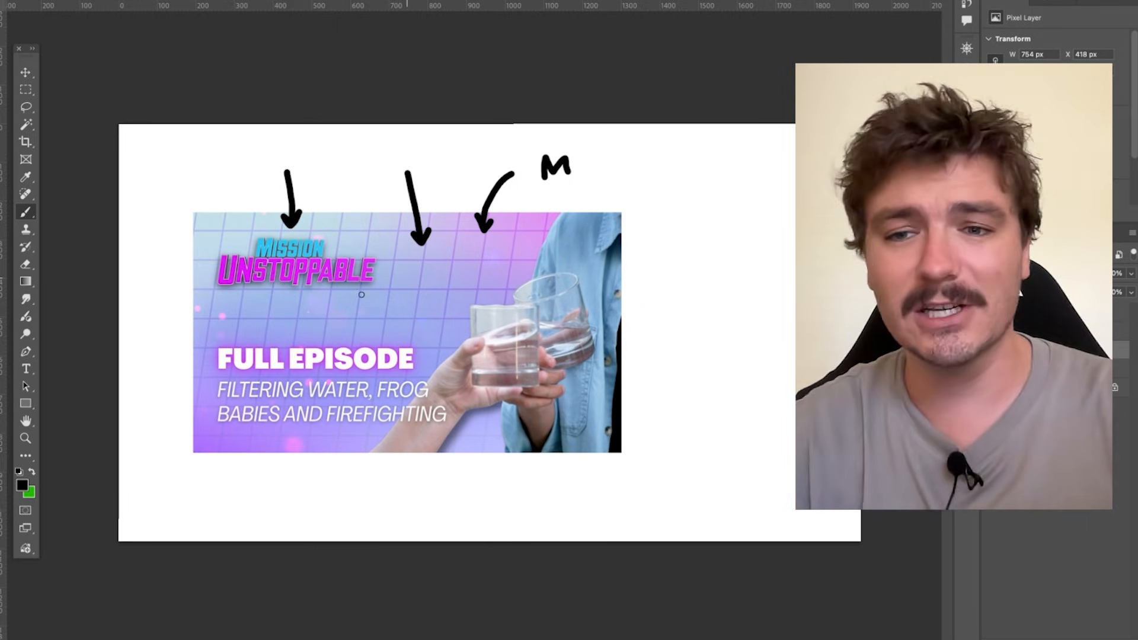
Step: Paint an arrow and a short stroke at the gap between the logo and FULL EPISODE, undoing each mark
mouse_move(173, 265)
mouse_down()
mouse_move(226, 316)
mouse_move(249, 309)
mouse_up()
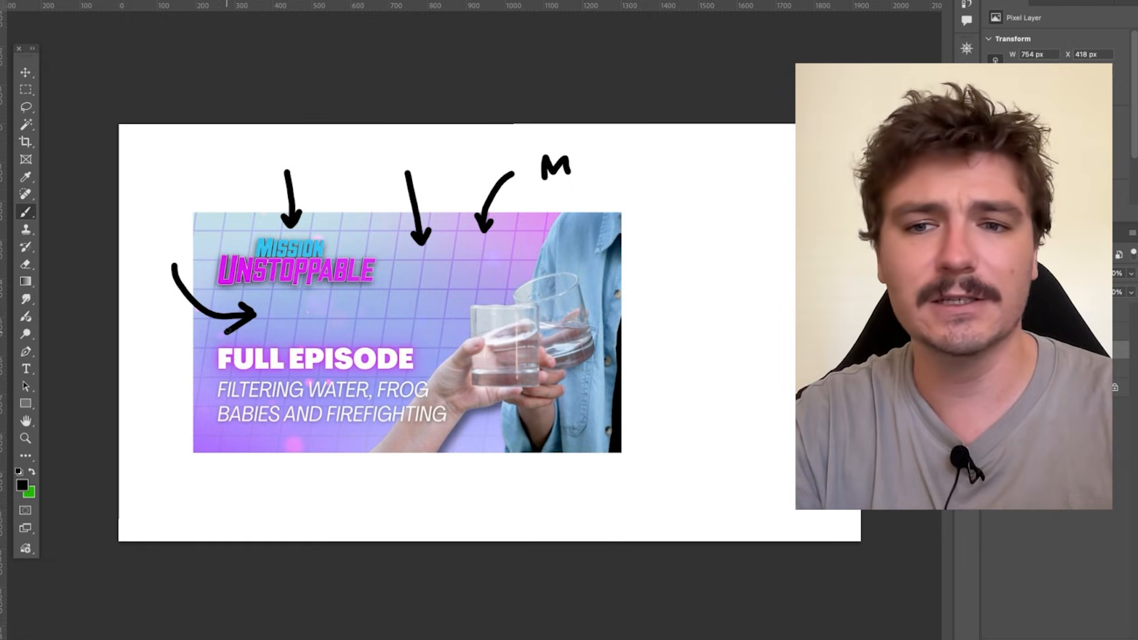
key(ctrl+z)
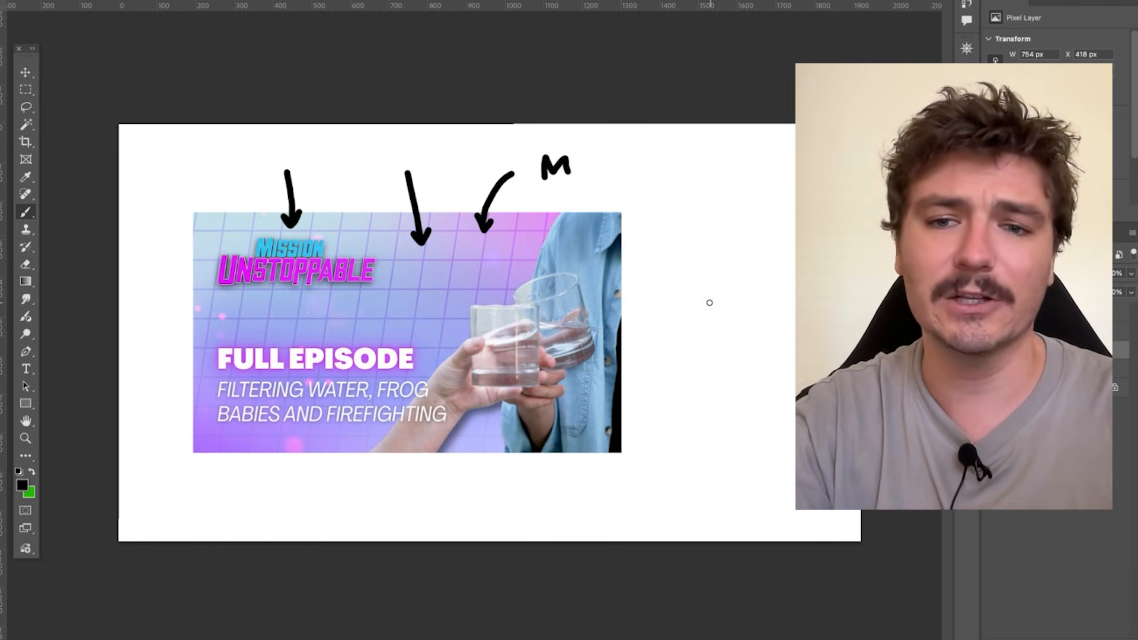
mouse_move(264, 331)
mouse_down()
mouse_move(174, 371)
mouse_move(415, 336)
mouse_move(317, 338)
mouse_up()
key(ctrl+z)
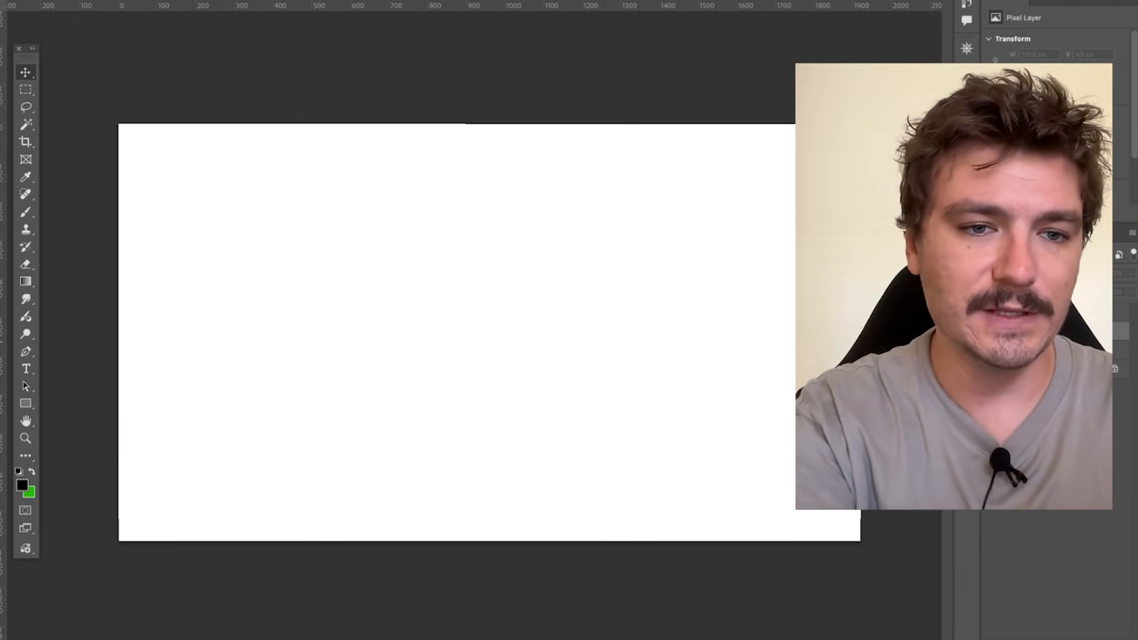
Step: Show the woman's portrait photo, select it with a rectangular marquee, and cut her out of the black background on a masked layer
key(Delete)
click(989, 312)
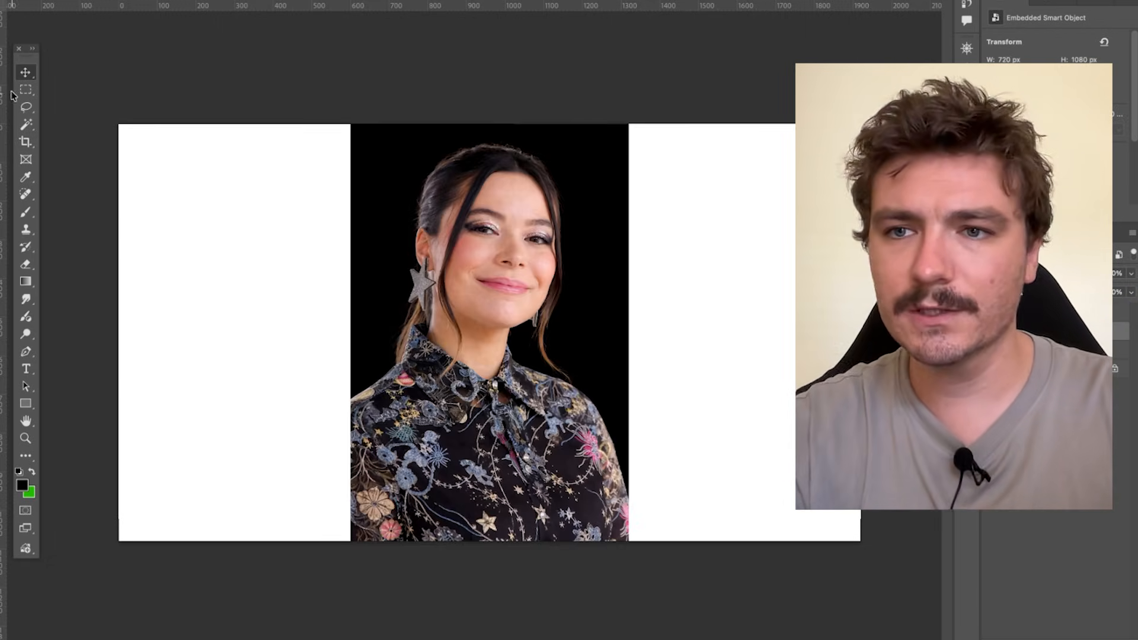
key(m)
drag(340, 128, 629, 541)
key(super+j)
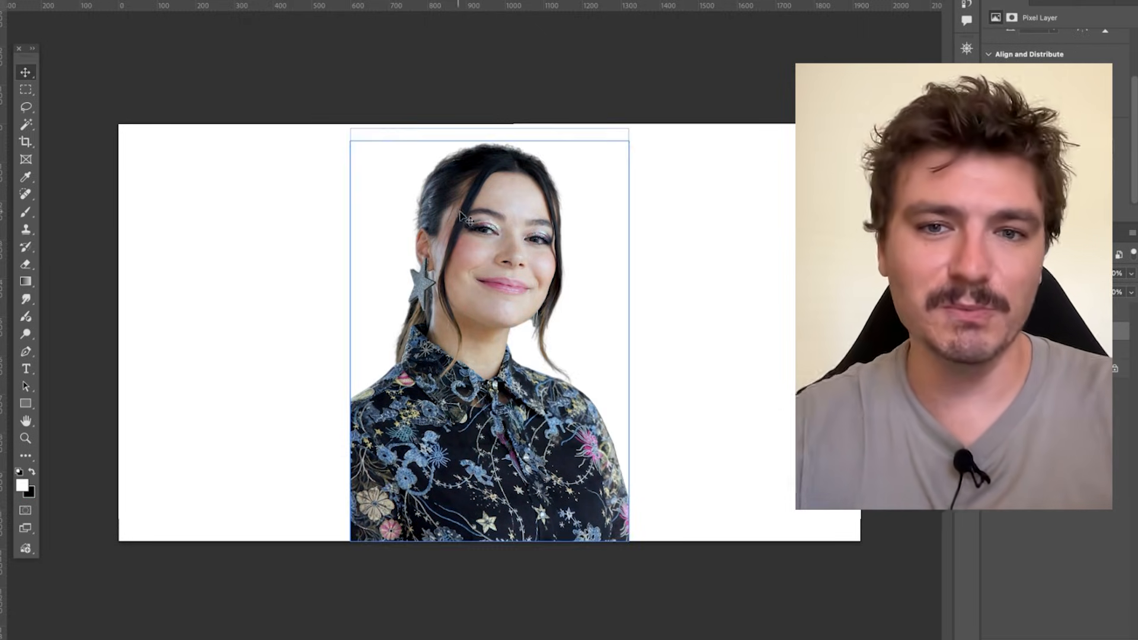
Step: Enlarge the woman's cutout proportionally around its centre so it extends past the canvas's top and bottom edges
click(476, 229)
key(super+t)
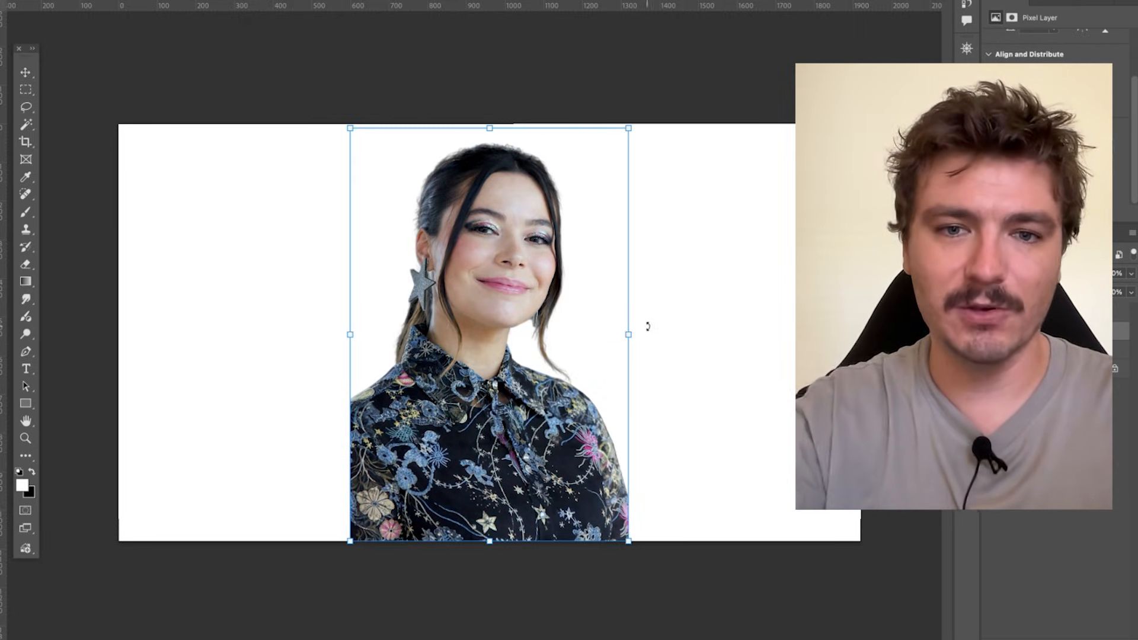
drag(629, 334, 663, 335)
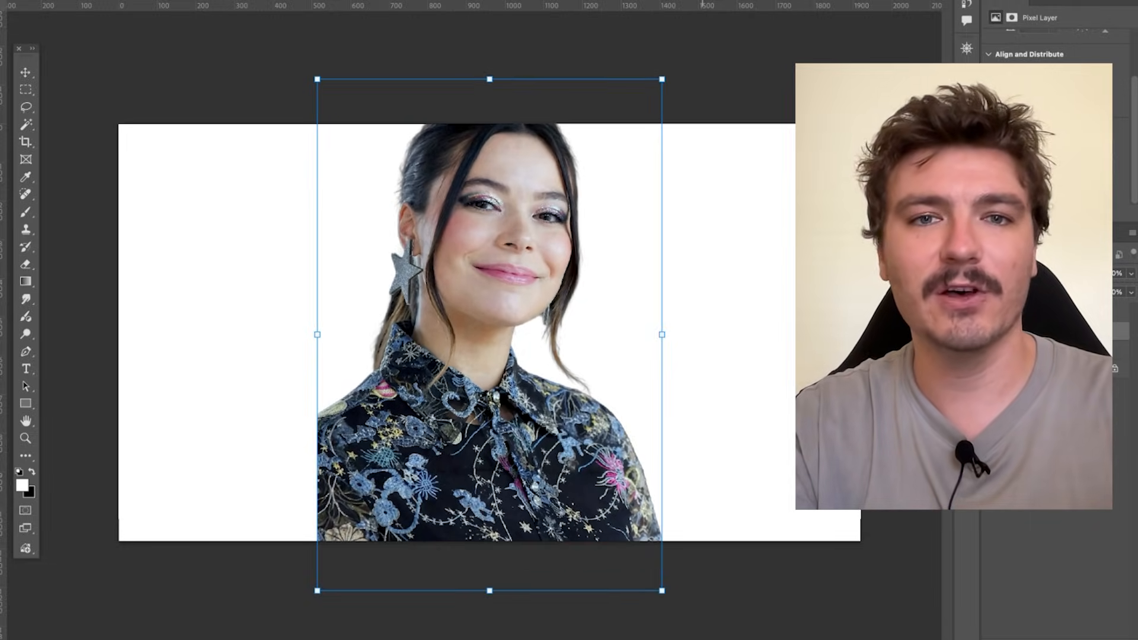
key(Return)
Step: Move the woman's cutout to the canvas's left edge and fine-tune its size and position there
drag(482, 233, 288, 251)
scroll(368, 224, down, 3)
key(super+t)
drag(421, 298, 439, 303)
key(Return)
scroll(382, 211, up, 1)
drag(352, 217, 344, 235)
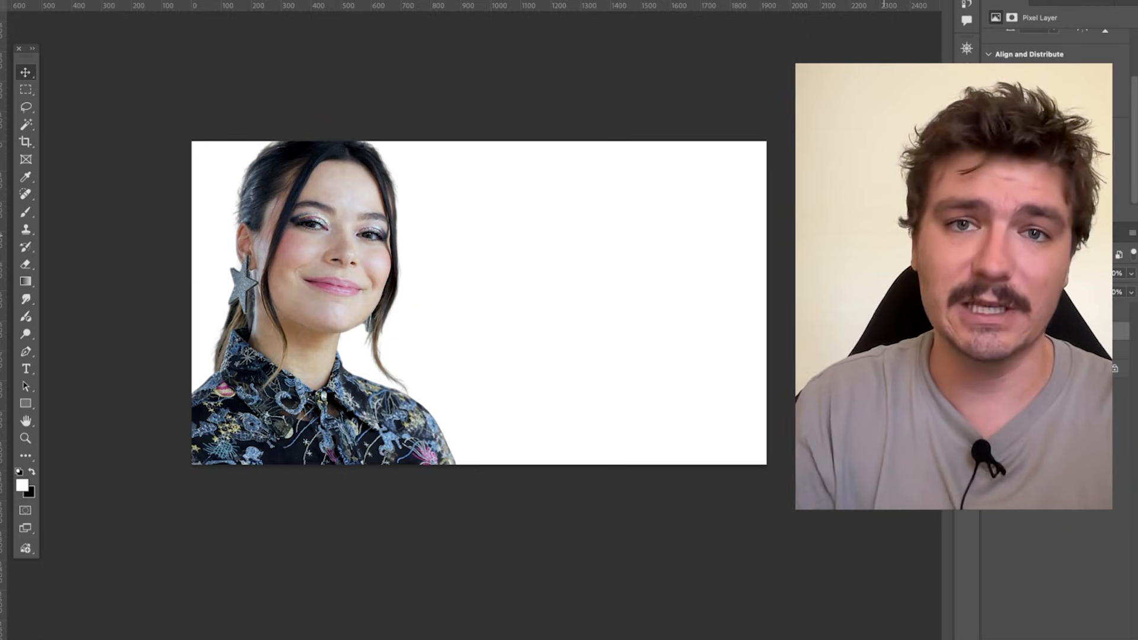
scroll(612, 243, up, 1)
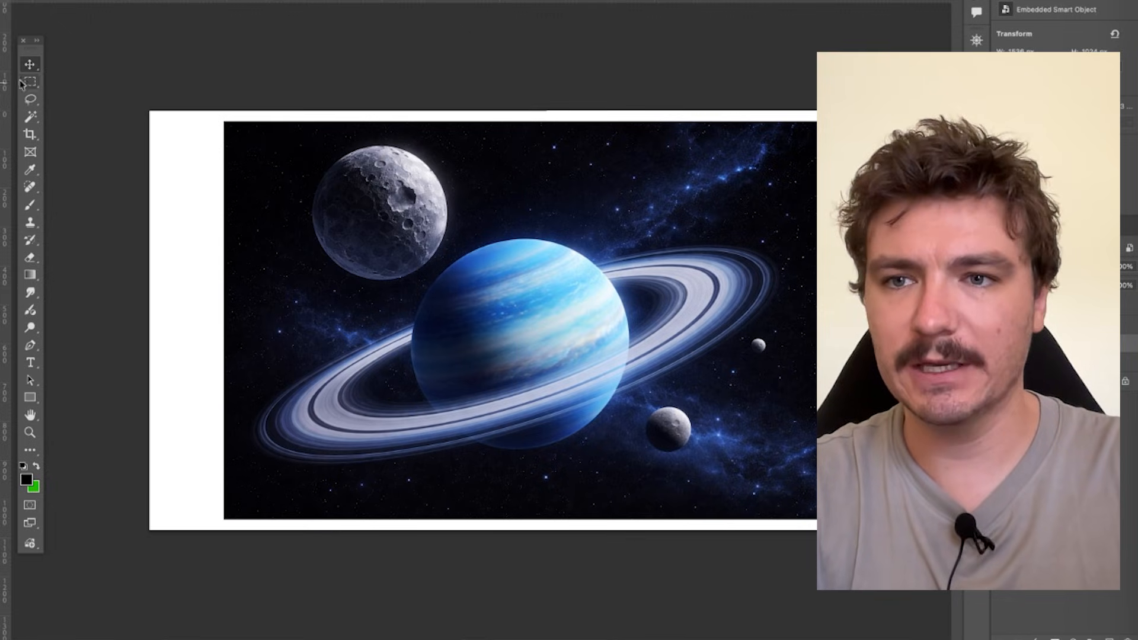
Step: Flip the ringed planet image horizontally so the large moon sits on its right side
click(143, 1)
mouse_move(282, 246)
click(388, 480)
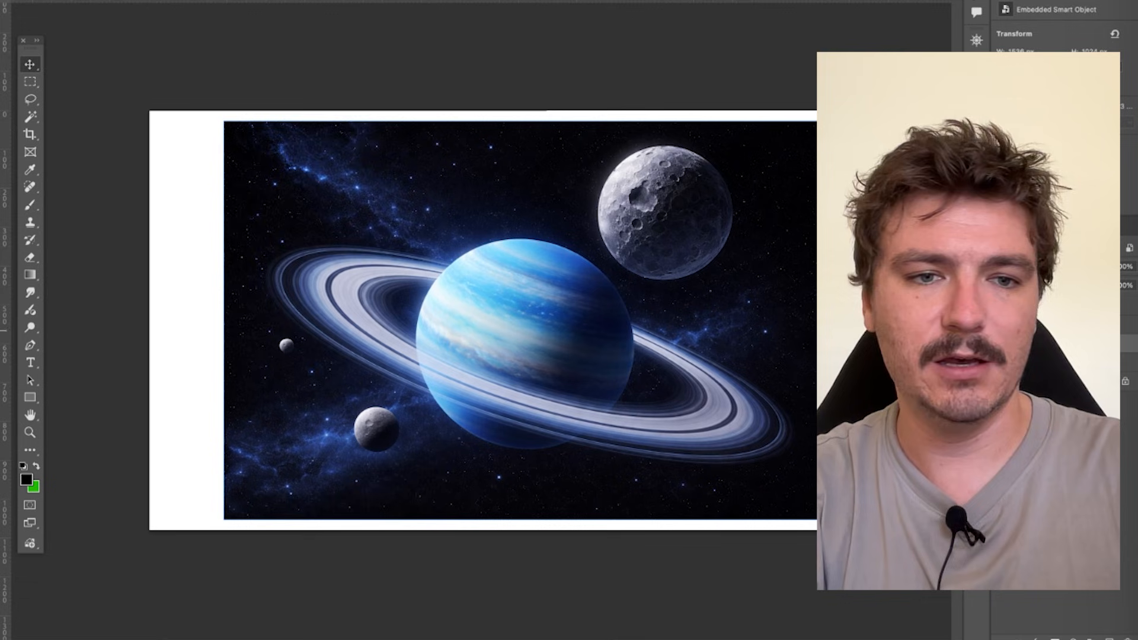
Step: Show the woman cutout and Mission Unstoppable logo layers, and shift the planet image right and down on the canvas
click(1000, 329)
click(999, 309)
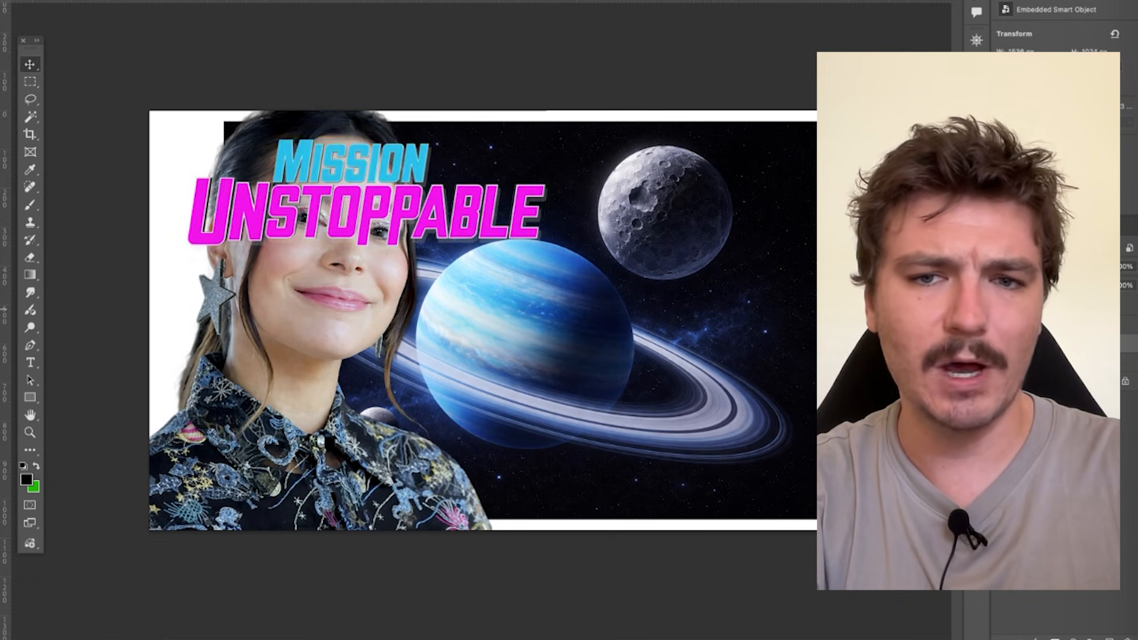
click(1050, 309)
drag(684, 328, 780, 376)
key(ctrl+t)
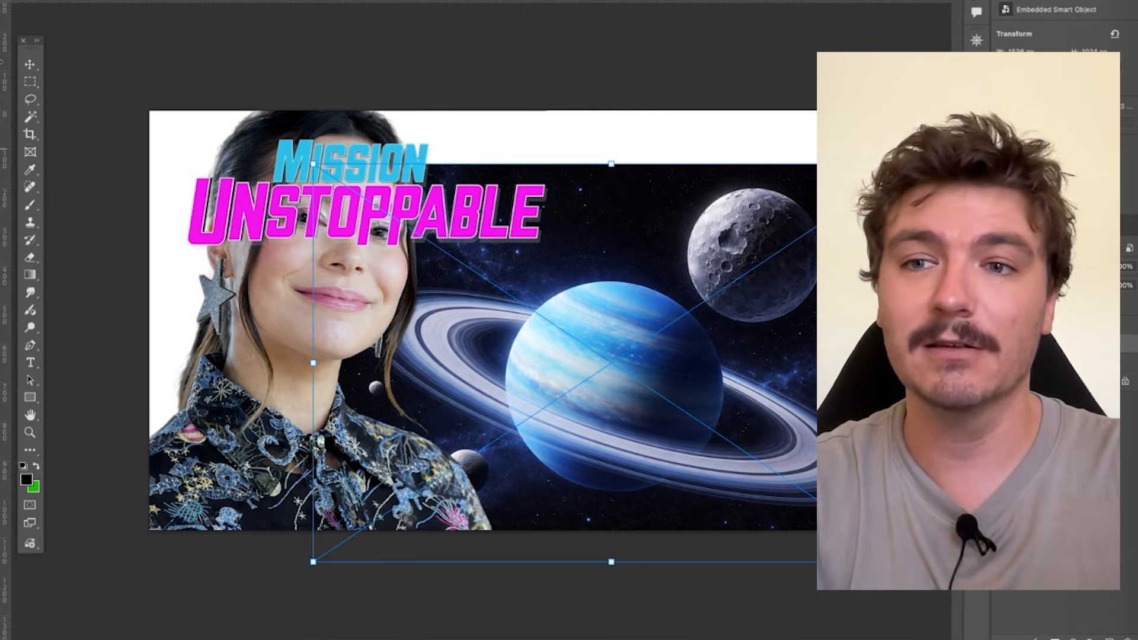
click(31, 65)
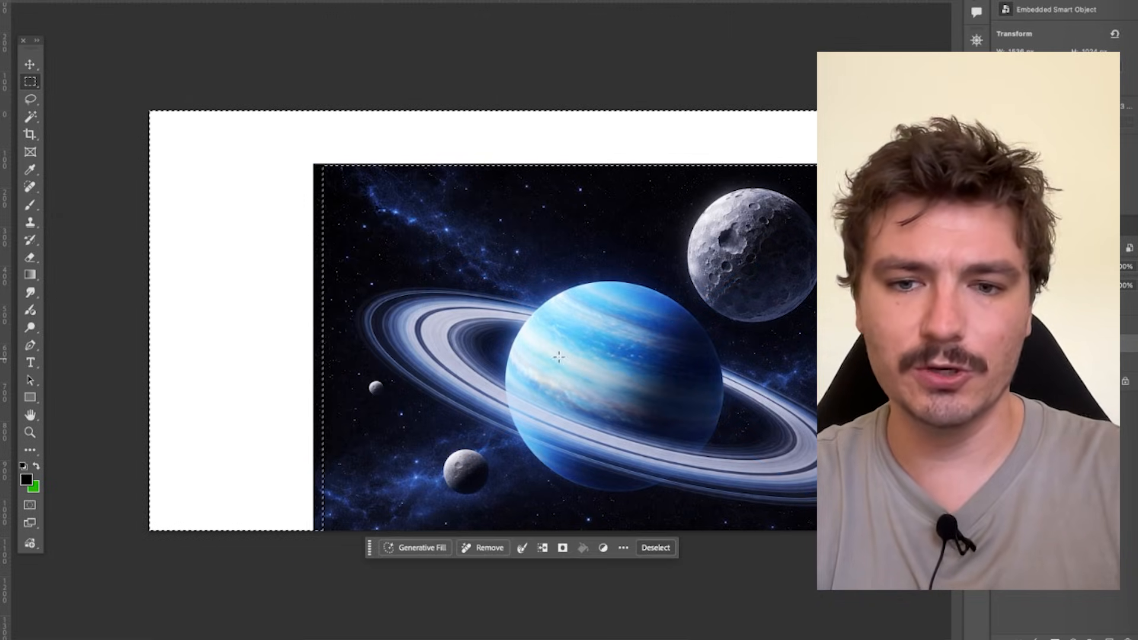
Step: Extend the space background into the selected white area with Generative Fill and an empty prompt, and switch to variation 3 of 3
click(417, 548)
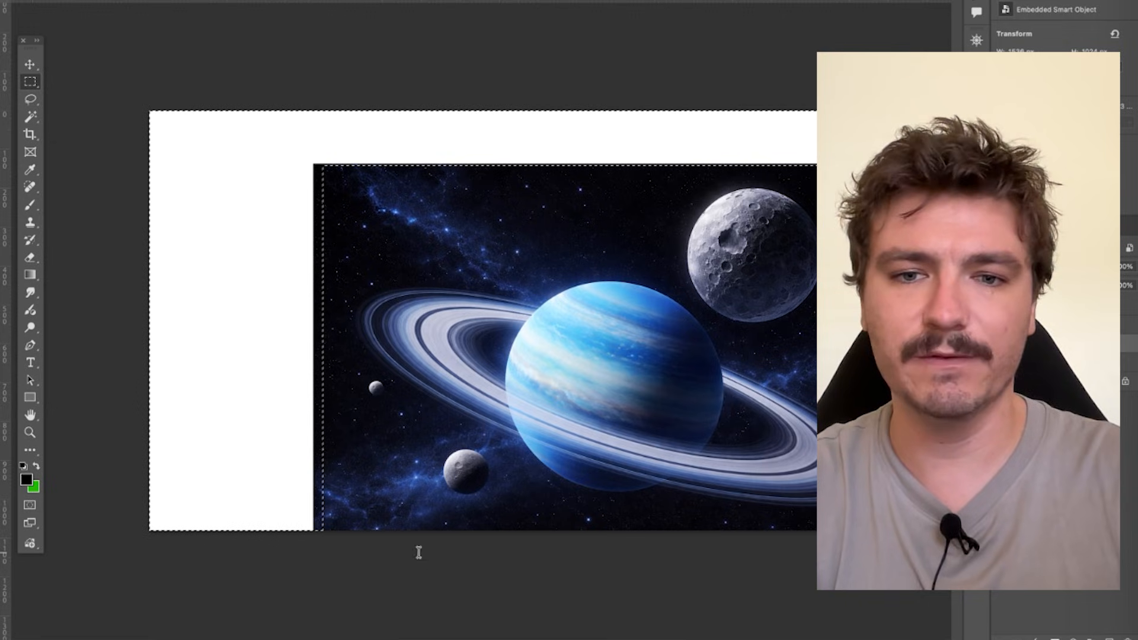
click(670, 549)
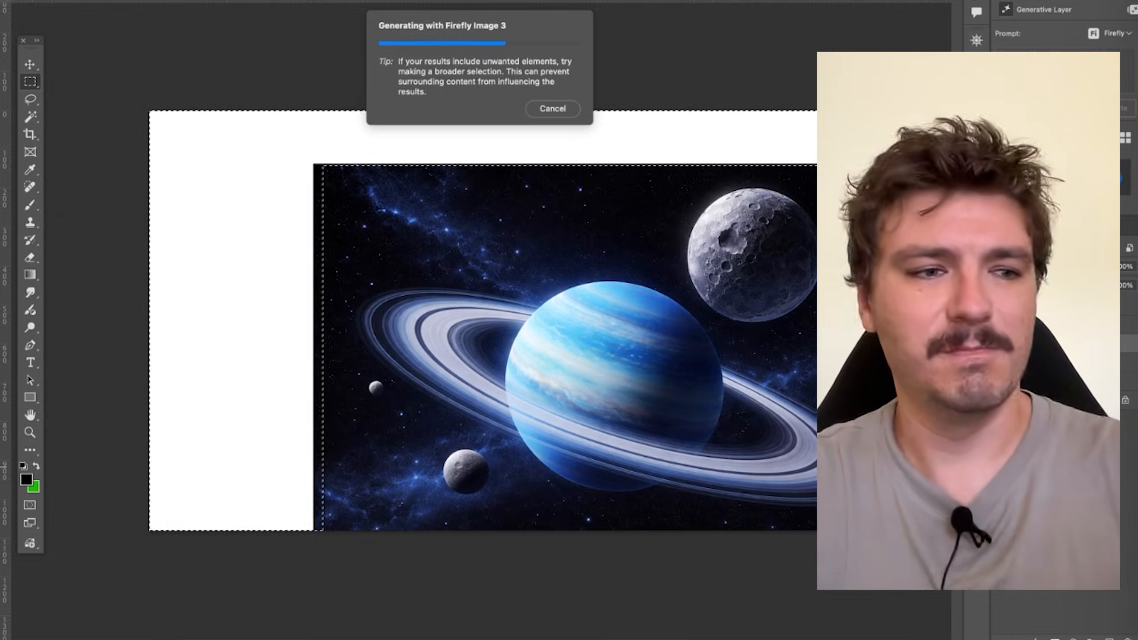
click(512, 549)
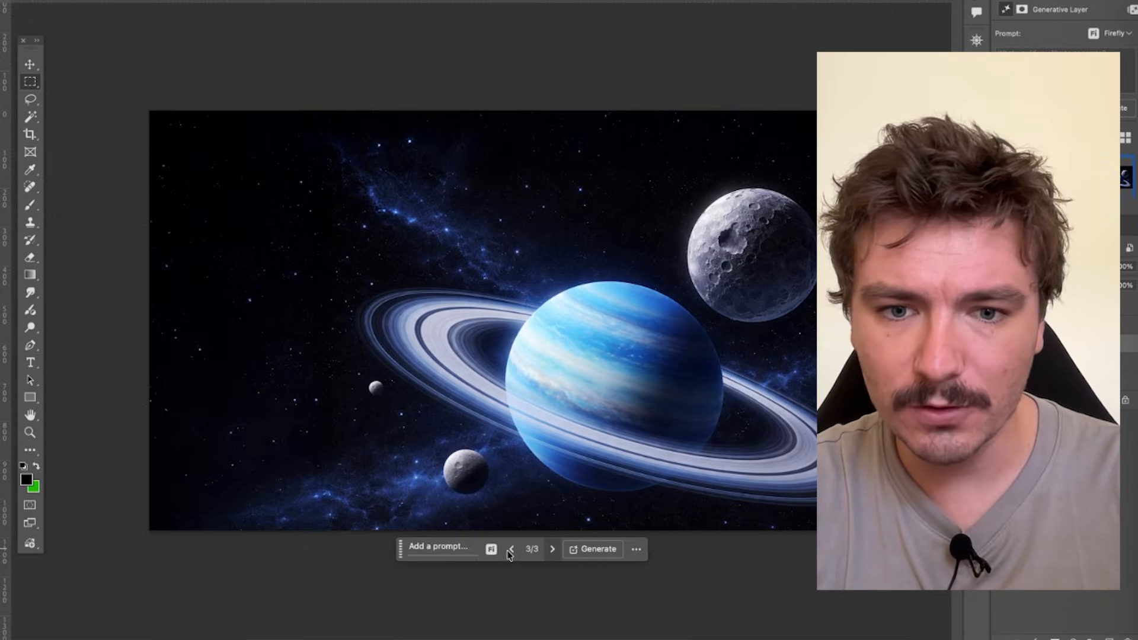
Step: Switch the generated space background extension to variation 1 of 3
click(511, 549)
click(511, 550)
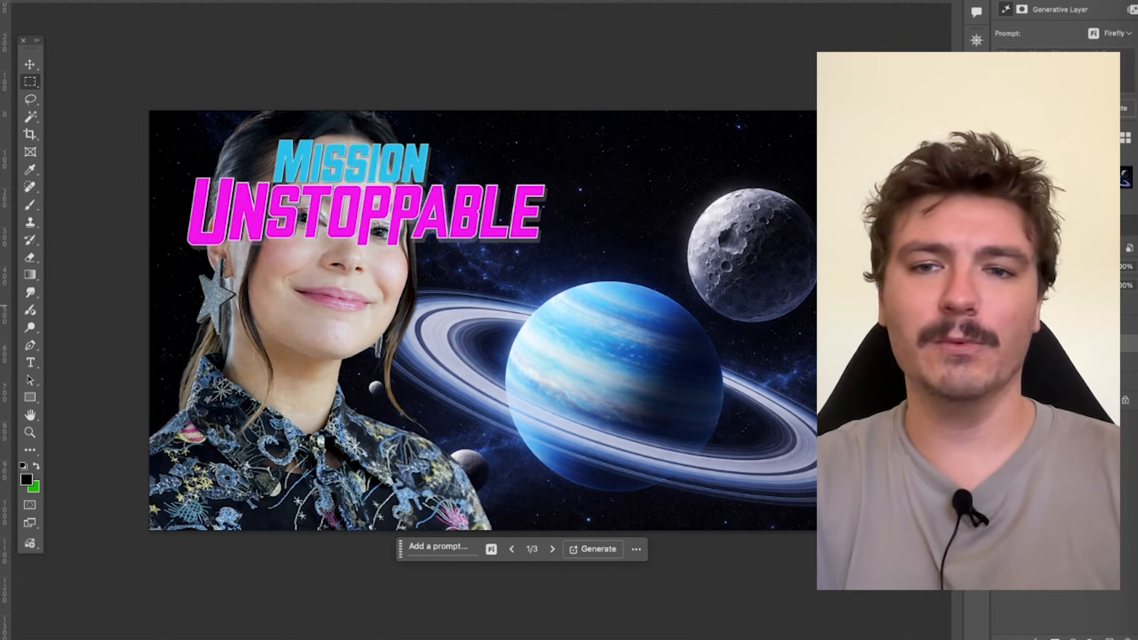
Step: Try the Mission Unstoppable logo at several positions over the woman and the planet, and undo the moves
click(29, 64)
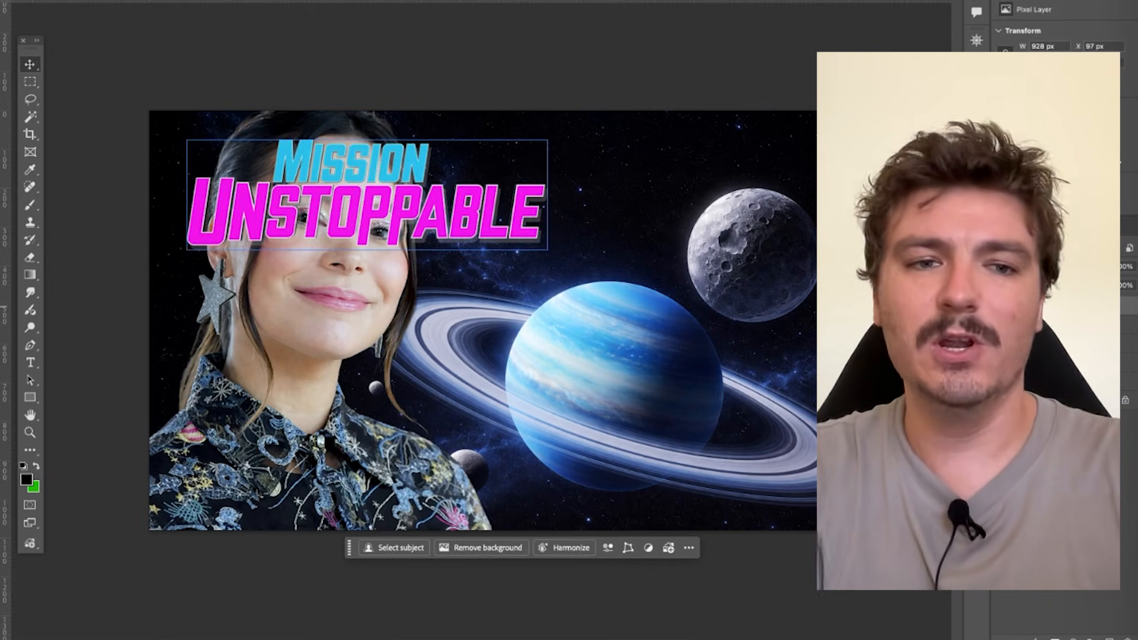
click(422, 214)
drag(422, 213, 430, 246)
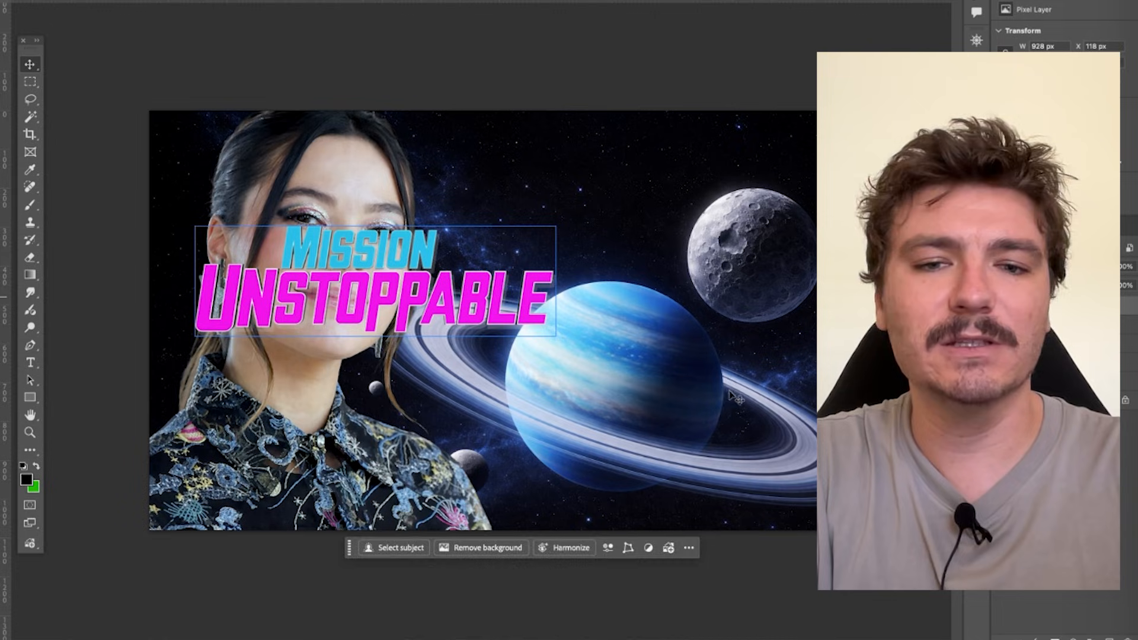
drag(735, 398, 735, 398)
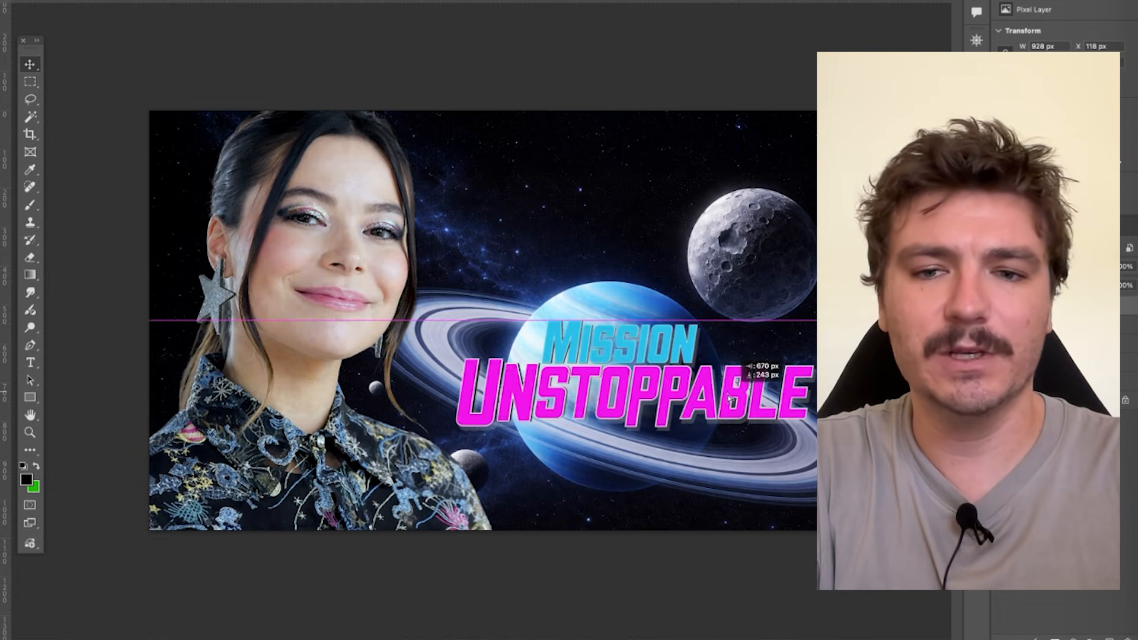
drag(754, 400, 471, 469)
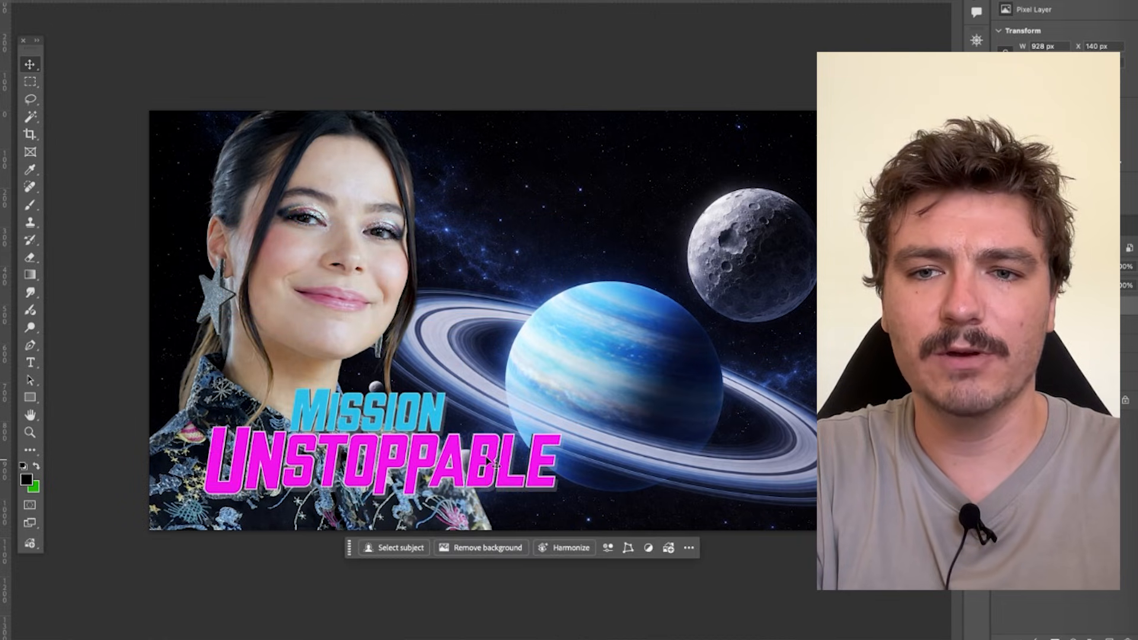
key(super+z)
key(super+z)
Step: Hide the Mission Unstoppable logo layer and add the text "Proof of Life" in the sky beside the woman's head
click(1003, 363)
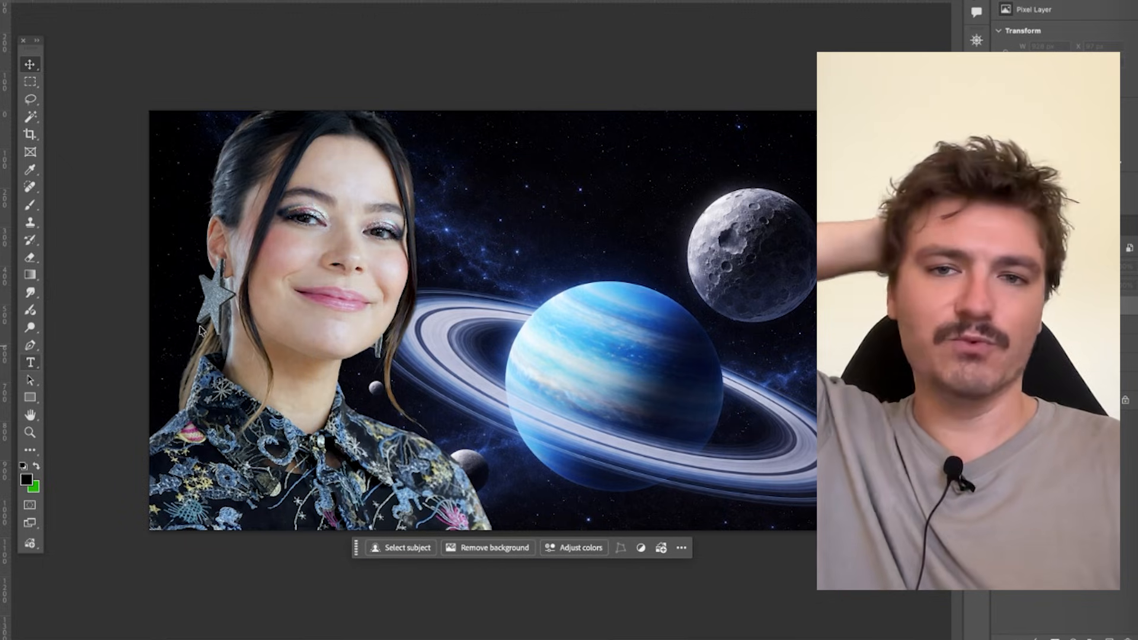
click(30, 362)
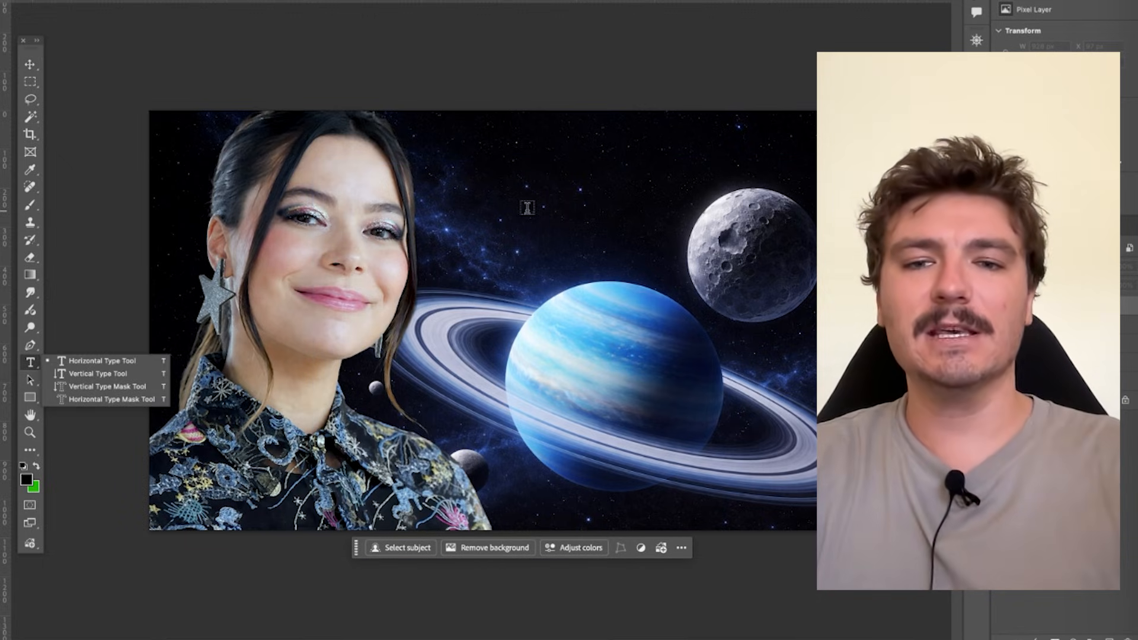
click(639, 524)
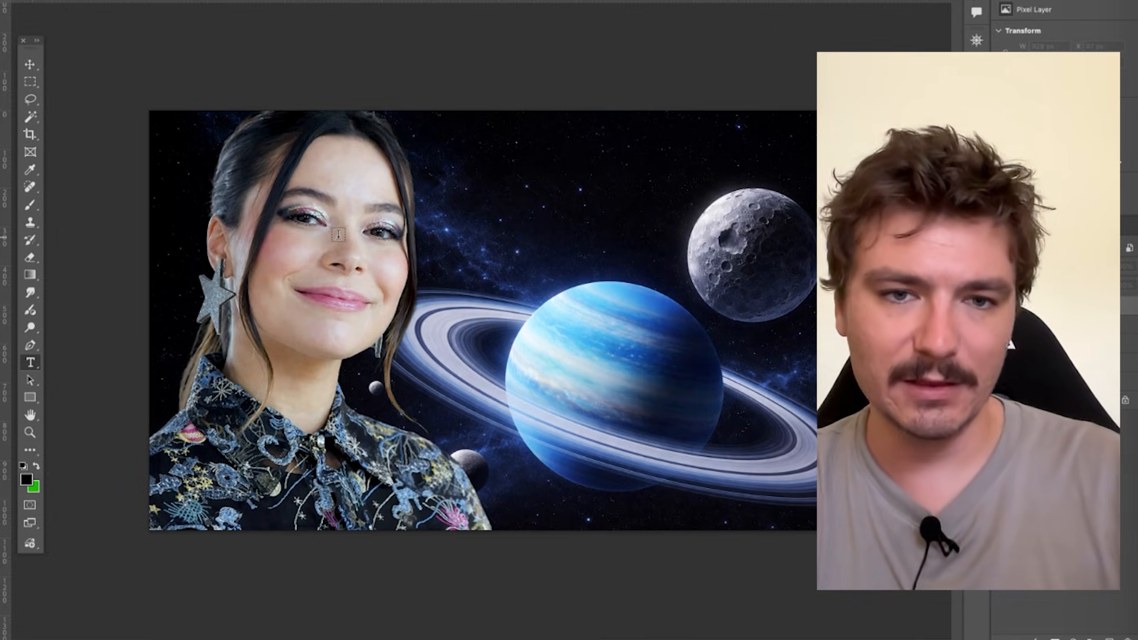
click(540, 182)
text(Your tex)
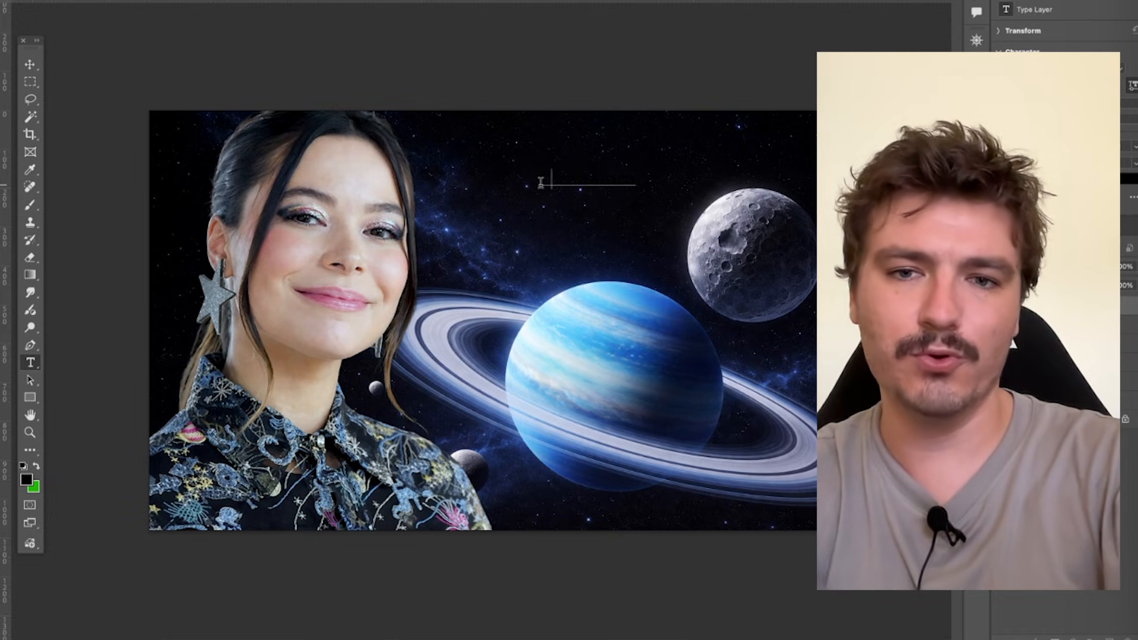
text(Life)
Step: Set the colour of the entire "Proof of Life" text to white
key(super+a)
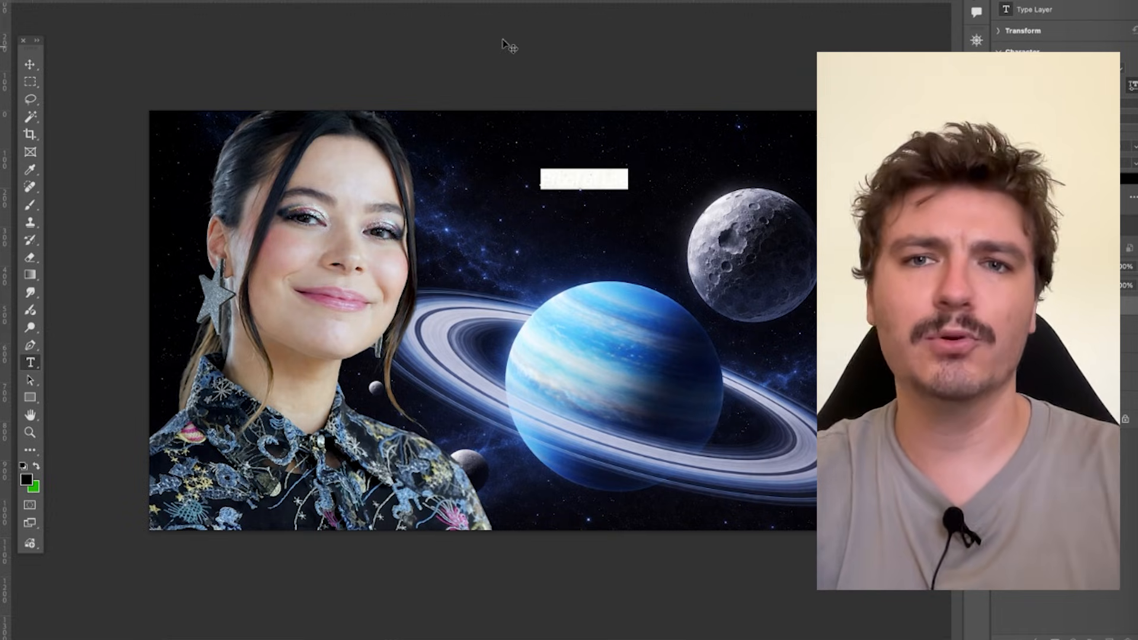
click(558, 2)
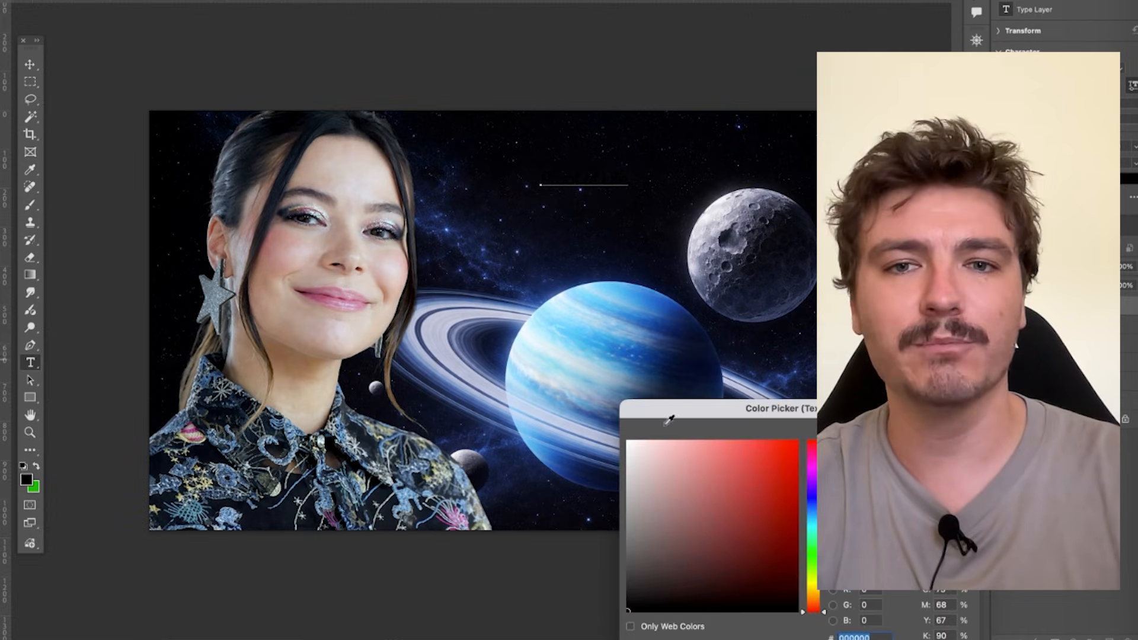
click(630, 443)
key(Return)
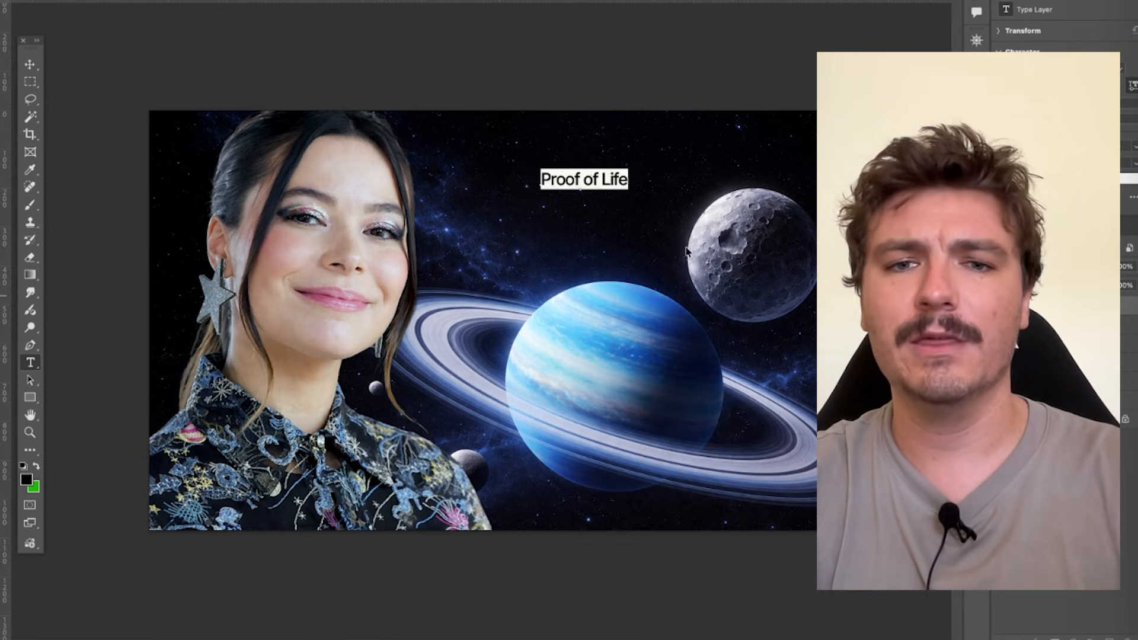
Step: Replace the headline wording with "We found Aliens"
click(621, 186)
key(BackSpace)
key(BackSpace)
key(BackSpace)
key(BackSpace)
text(A)
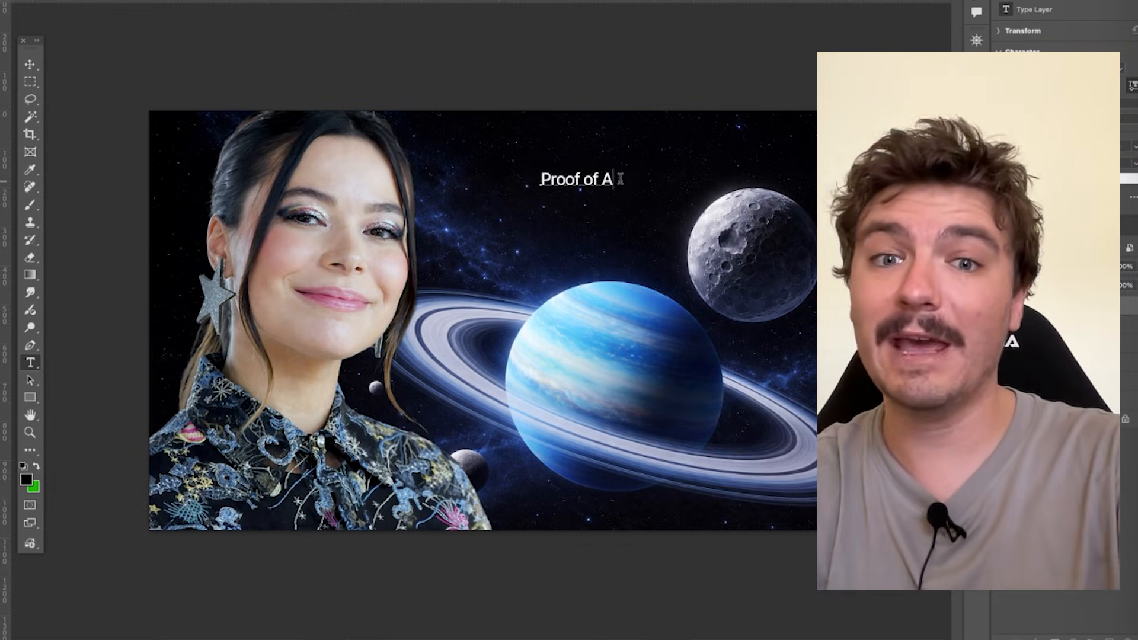
key(ctrl+a)
text(We found Aliens)
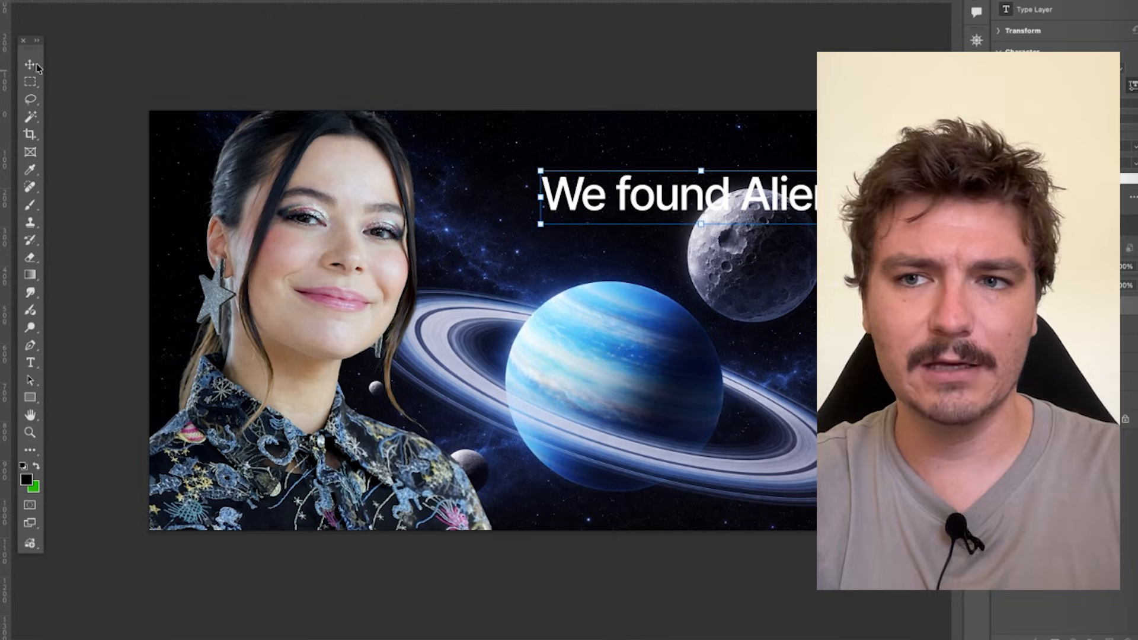
Step: Move the "We found Aliens" headline next to the woman's head and adjust its size above the planet
click(37, 65)
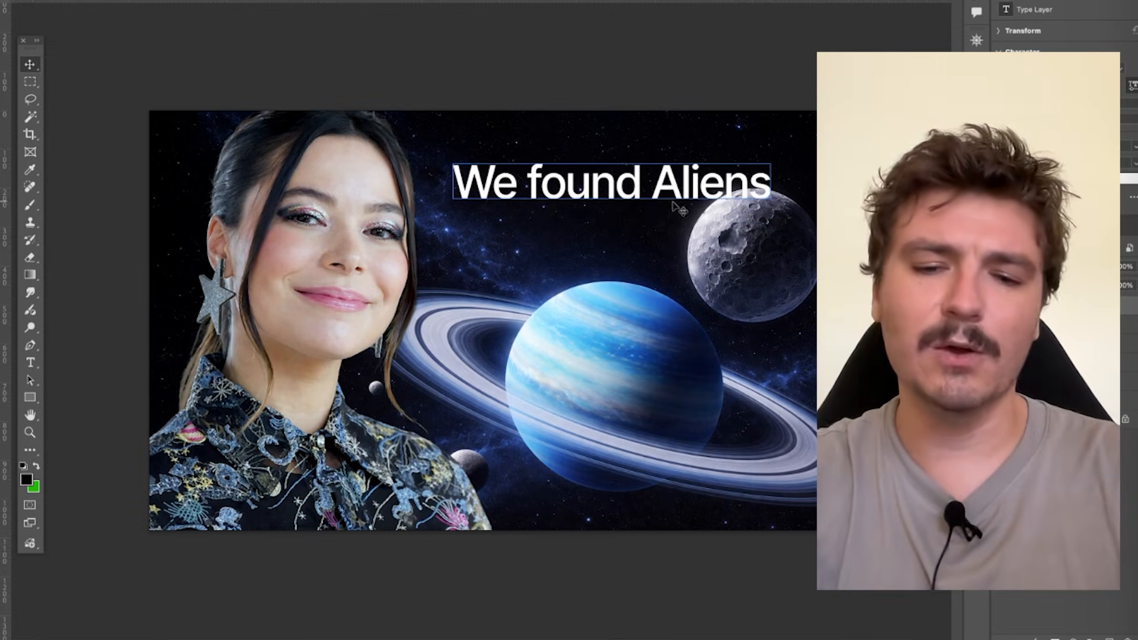
key(super+t)
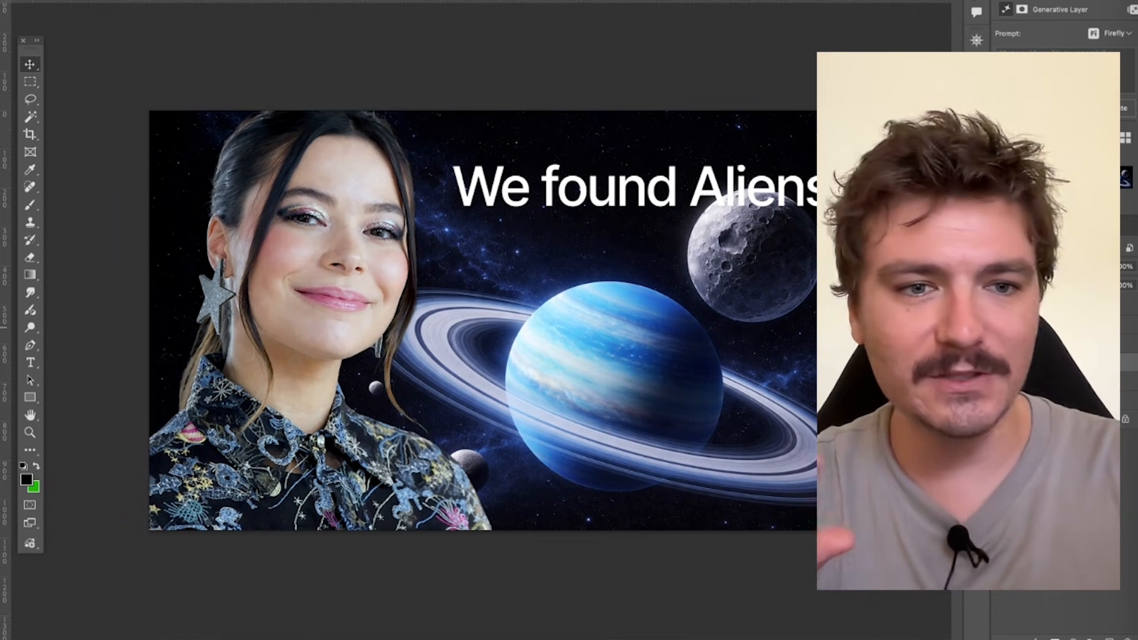
click(1002, 326)
click(1055, 324)
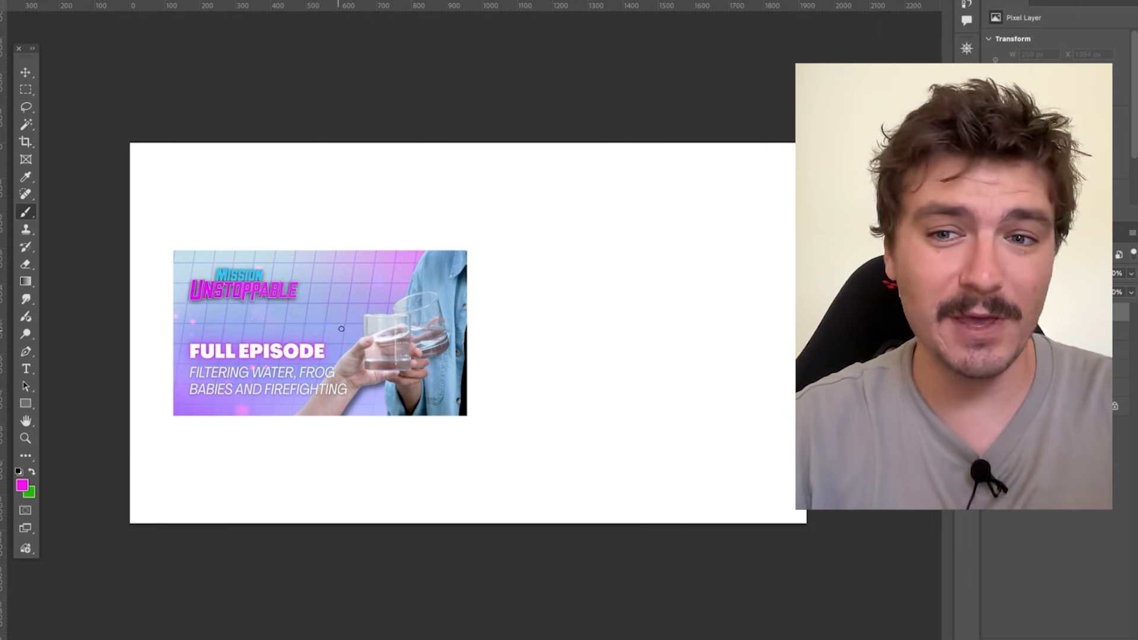
Step: Circle the original thumbnail's logo and glasses in magenta, and brush arrows pointing to the logo, the glasses and the grid background
scroll(386, 309, up, 1)
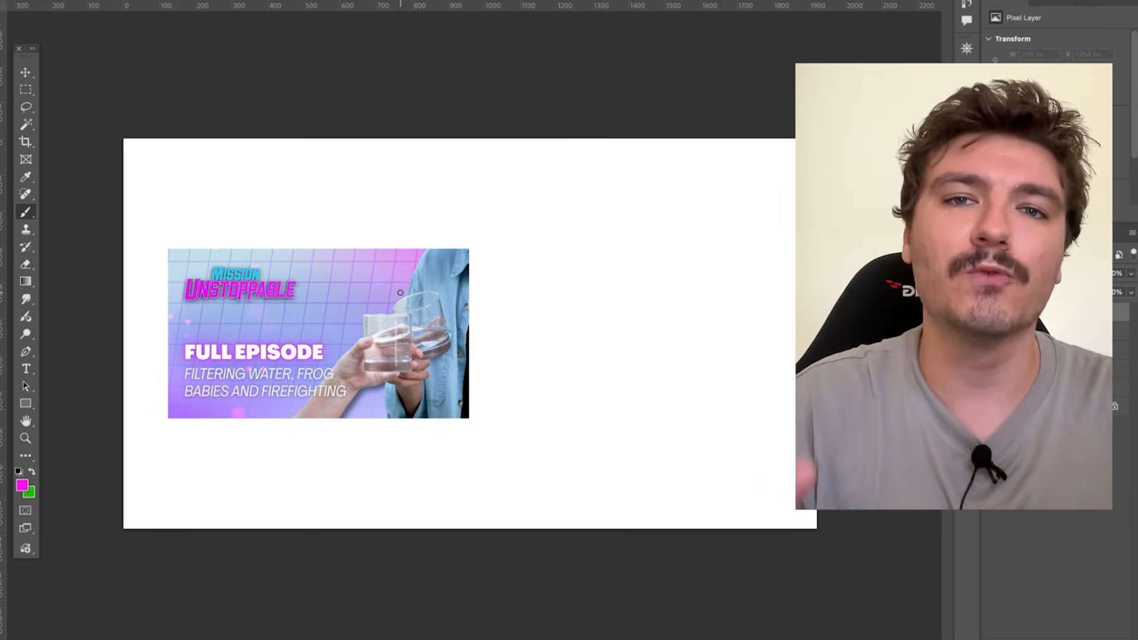
mouse_move(276, 249)
mouse_down()
mouse_move(179, 258)
mouse_move(186, 304)
mouse_move(286, 304)
mouse_move(284, 259)
mouse_up()
mouse_move(415, 244)
mouse_down()
mouse_move(367, 261)
mouse_move(353, 350)
mouse_move(419, 414)
mouse_move(497, 357)
mouse_move(467, 265)
mouse_move(397, 241)
mouse_up()
drag(321, 190, 280, 219)
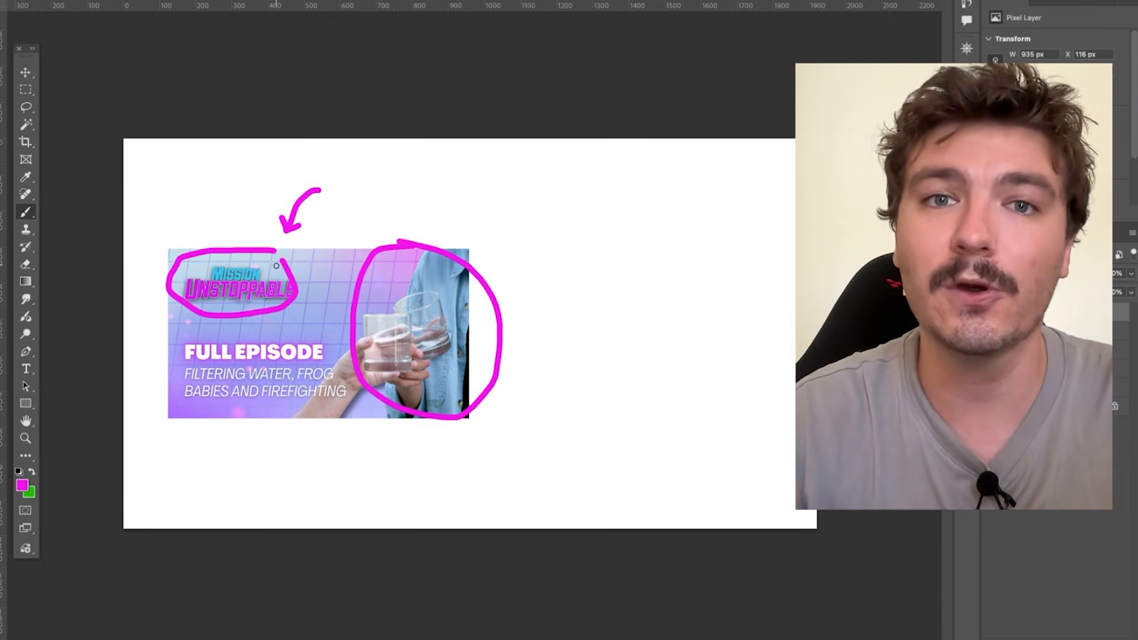
drag(481, 179, 432, 231)
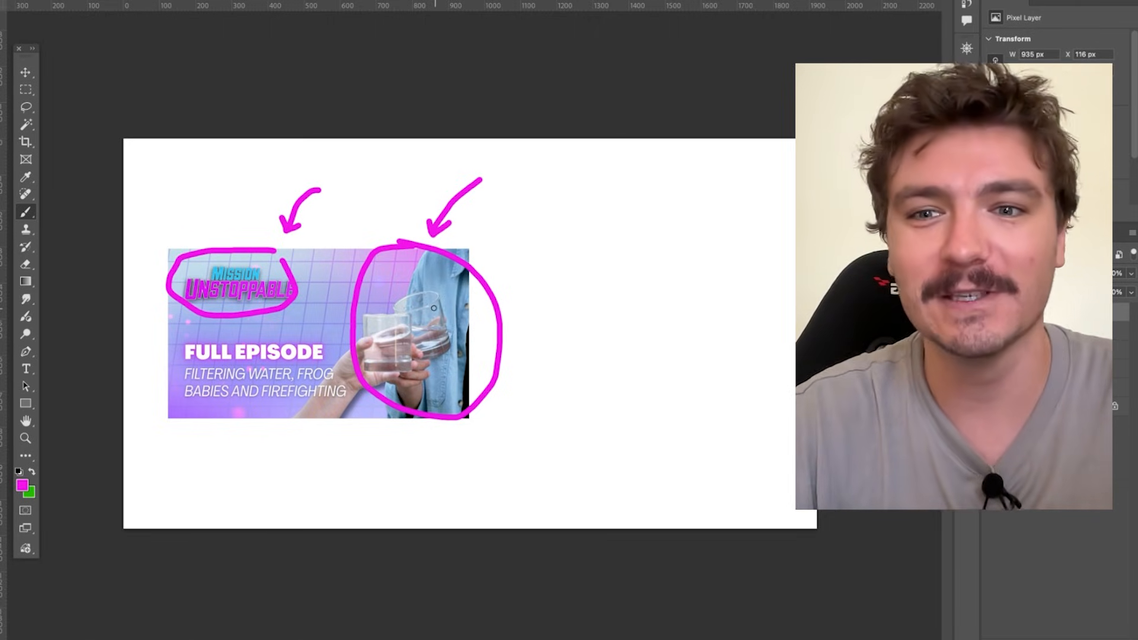
drag(350, 191, 345, 243)
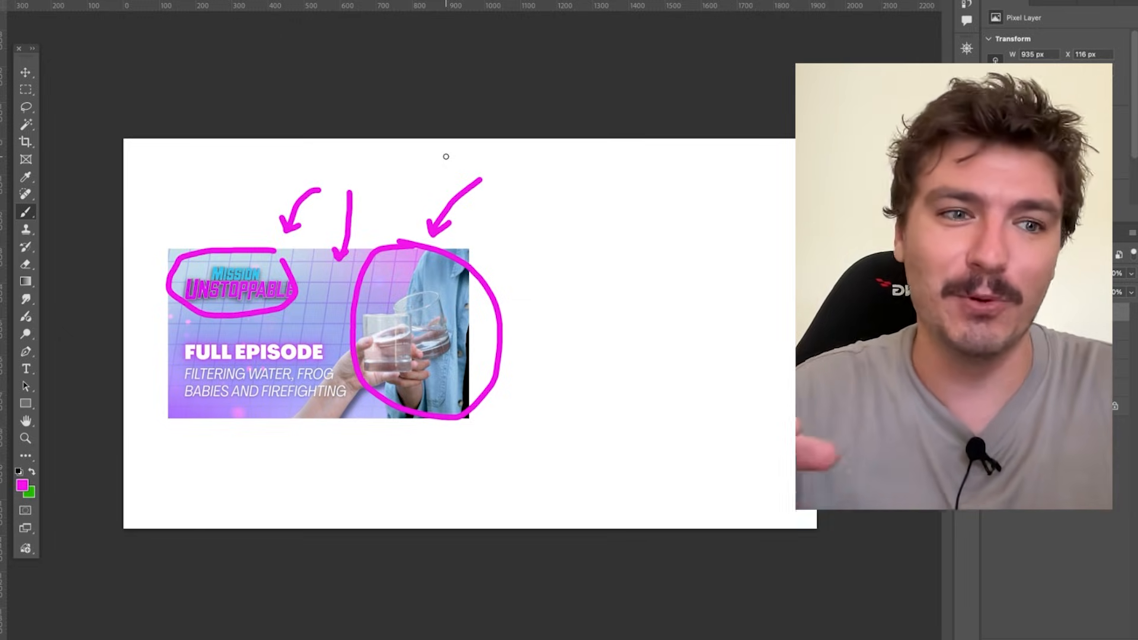
Step: Examine how readable the annotated thumbnail is at a much smaller size
alt+scroll(454, 241, down, 4)
alt+scroll(454, 242, down, 2)
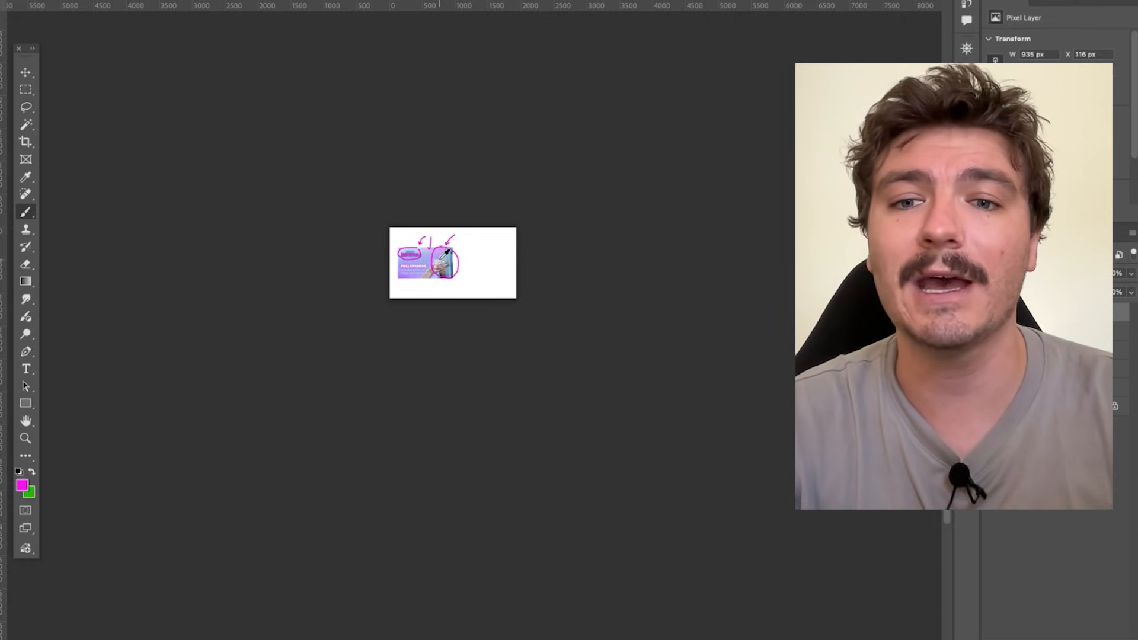
scroll(439, 260, up, 8)
mouse_move(357, 279)
mouse_down()
mouse_move(282, 276)
mouse_move(261, 296)
mouse_move(378, 302)
mouse_move(406, 284)
mouse_move(365, 273)
mouse_up()
key(ctrl+z)
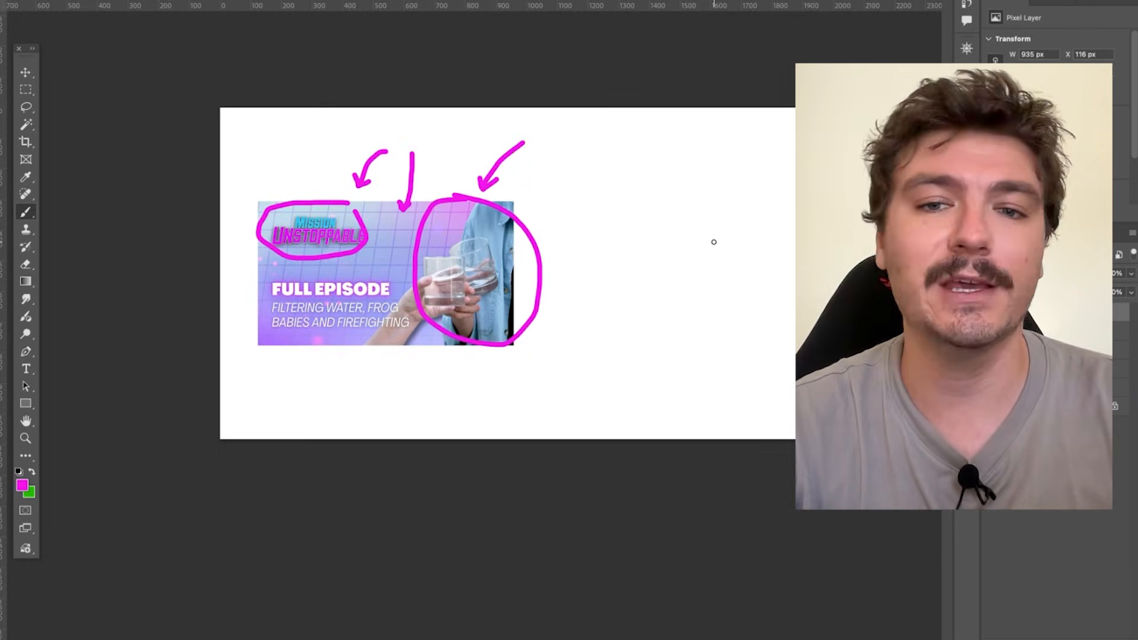
scroll(721, 242, up, 1)
scroll(732, 251, up, 1)
scroll(732, 251, right, 1)
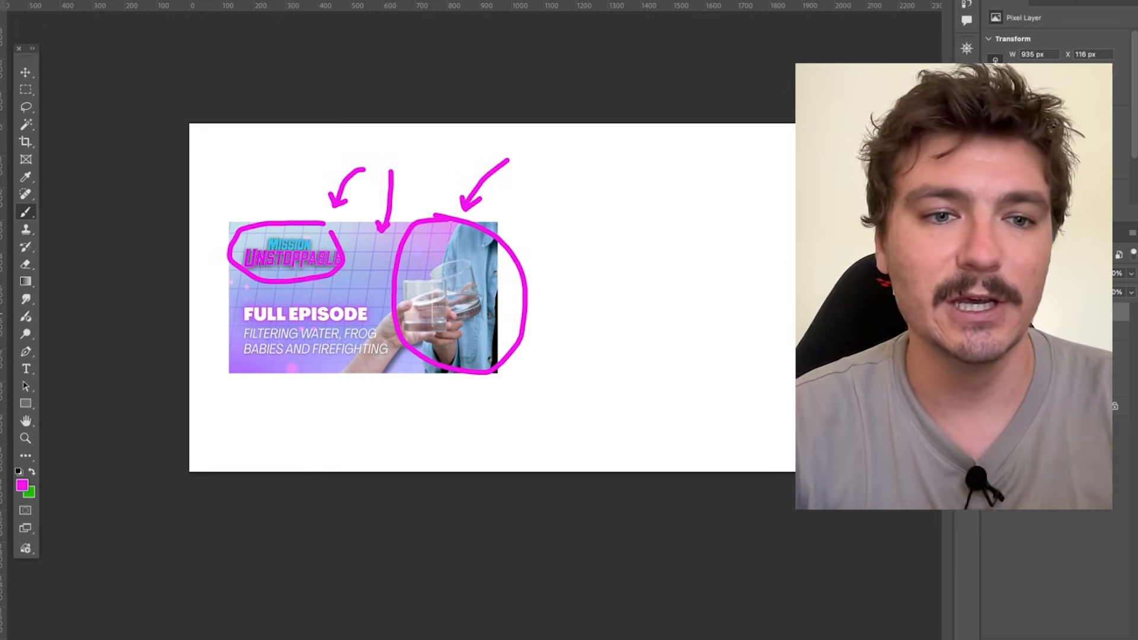
Step: Swap the annotations for the redesigned thumbnail beside the original, and add a new empty layer
click(992, 312)
click(991, 331)
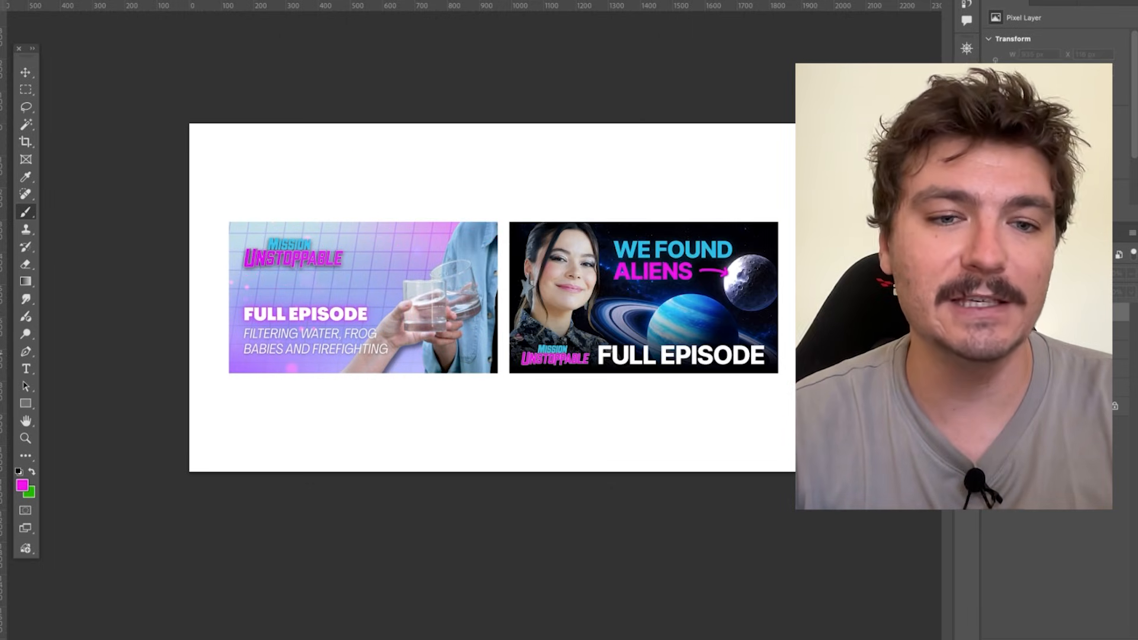
click(1088, 638)
scroll(794, 421, right, 2)
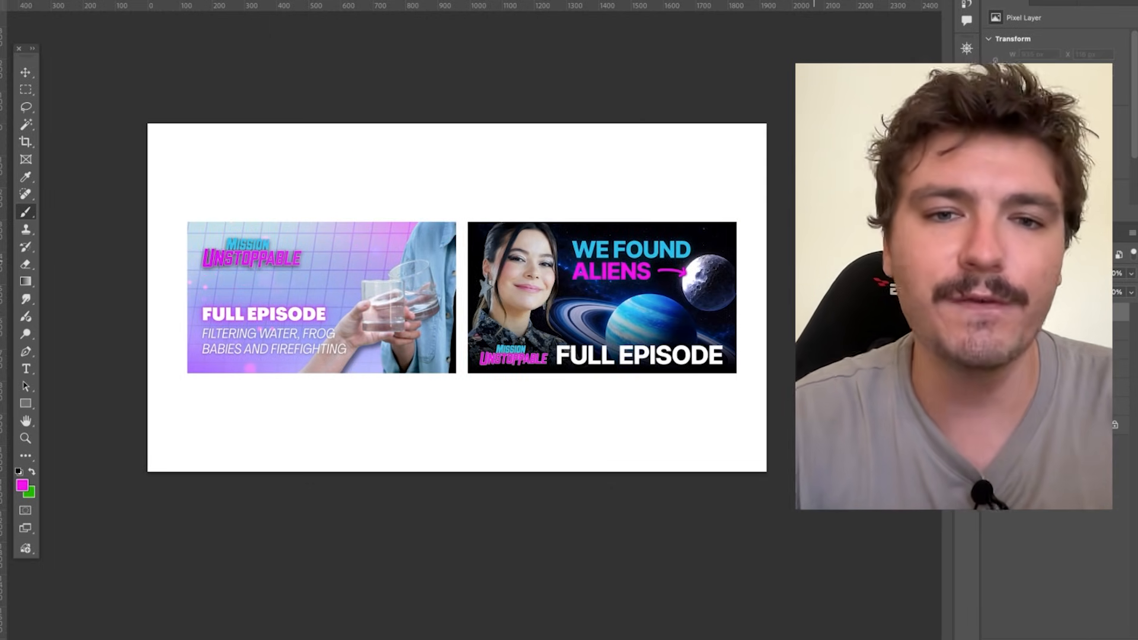
Step: Handwrite "2K" above the original thumbnail and "200K" above the redesign in magenta, and undo both notes
mouse_move(369, 197)
mouse_down()
mouse_move(407, 172)
mouse_move(573, 213)
mouse_move(557, 203)
mouse_up()
key(super+z)
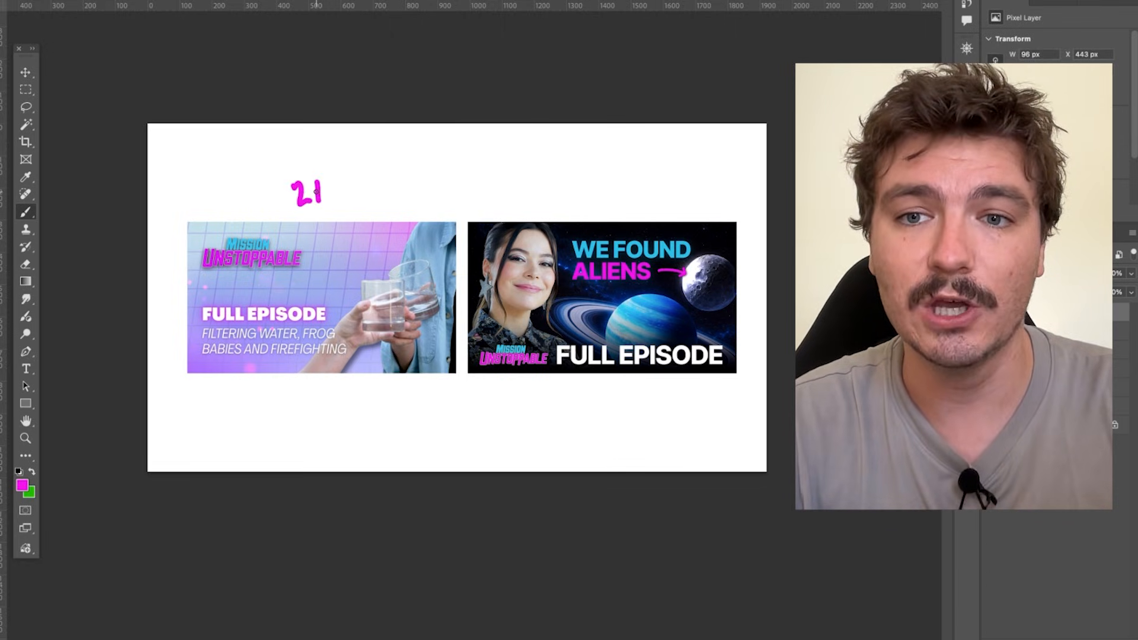
mouse_move(527, 184)
mouse_down()
mouse_move(563, 199)
mouse_move(602, 174)
mouse_up()
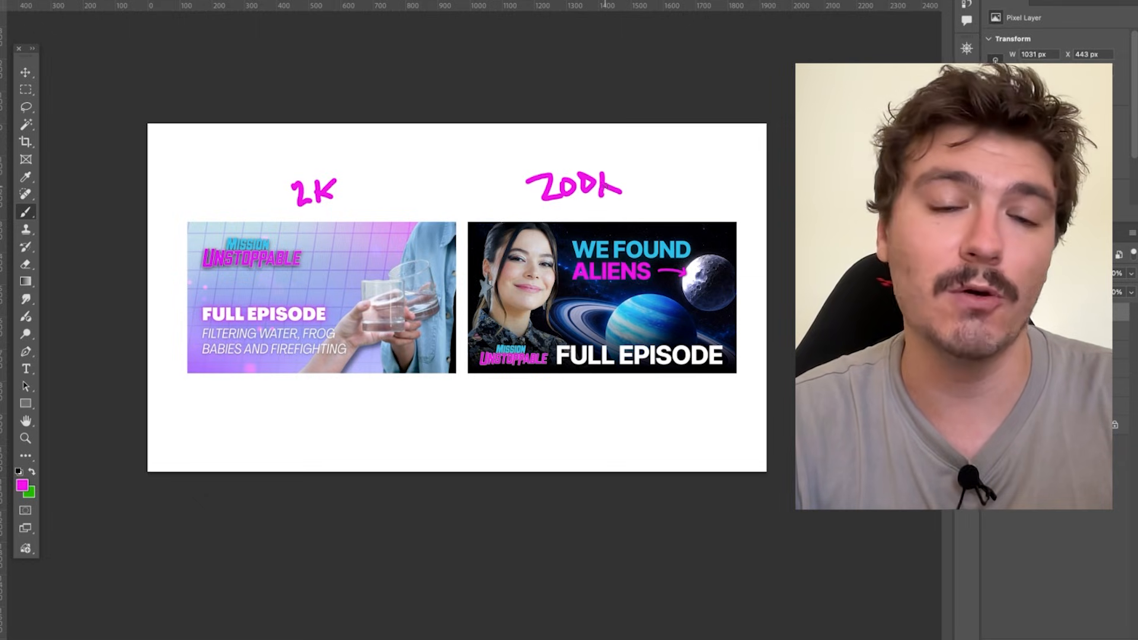
key(ctrl+z)
key(ctrl+z)
key(ctrl+z)
key(ctrl+z)
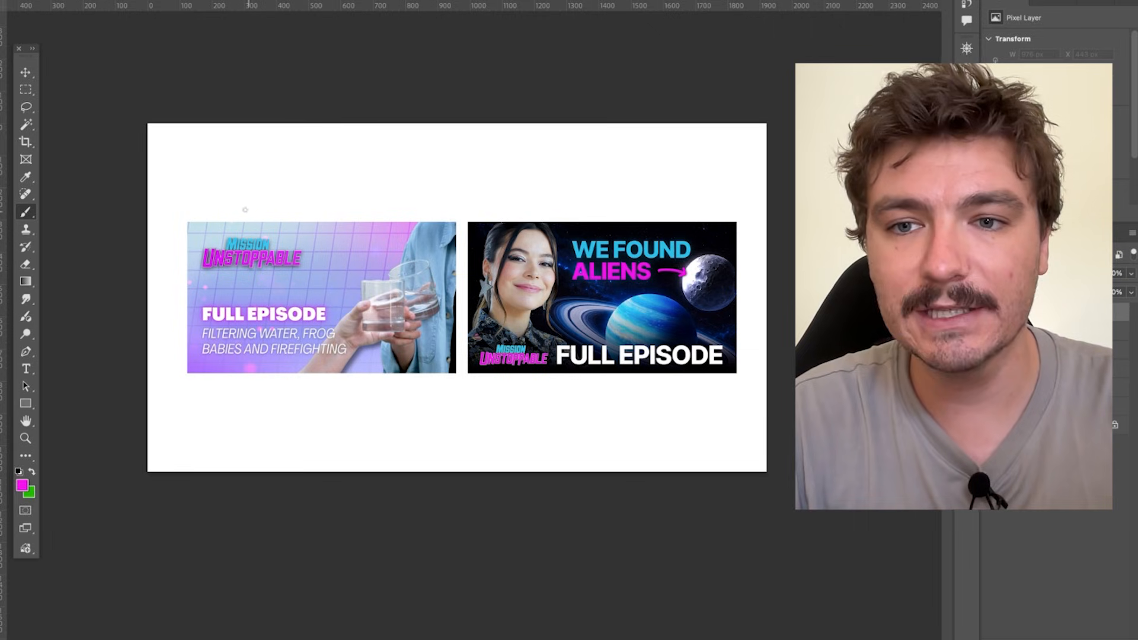
Step: Circle the original's logo, brush arrows to the redesign, the subtitle and the glasses, and try a circle around the WE FOUND ALIENS headline
mouse_move(246, 209)
mouse_down()
mouse_move(224, 286)
mouse_move(285, 264)
mouse_move(253, 207)
mouse_move(369, 166)
mouse_move(468, 176)
mouse_move(485, 200)
mouse_up()
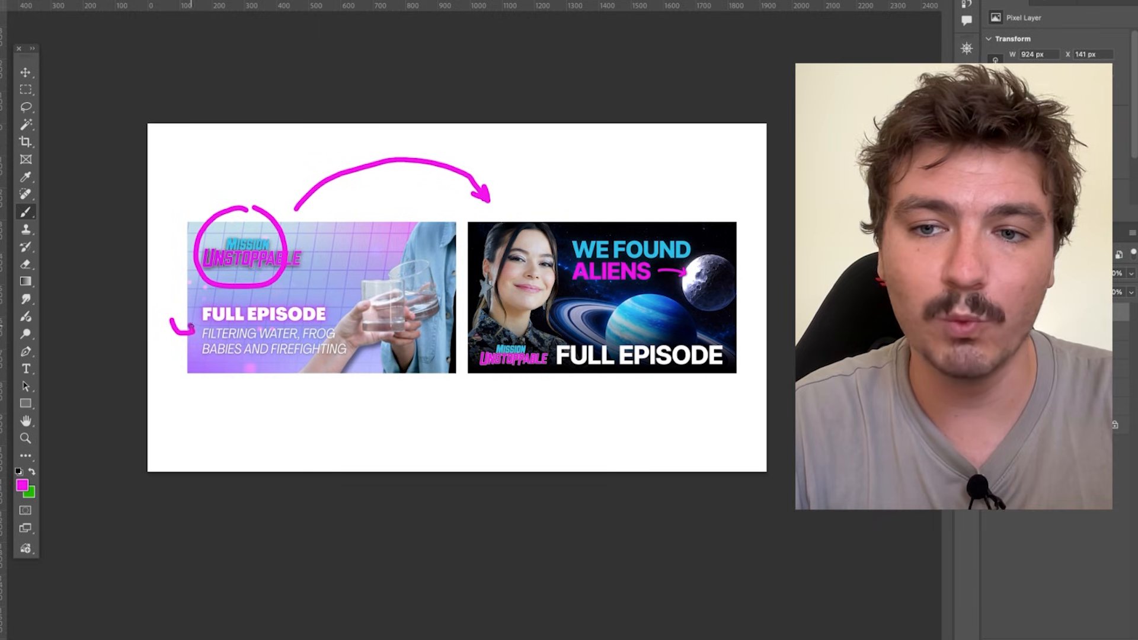
drag(381, 356, 370, 402)
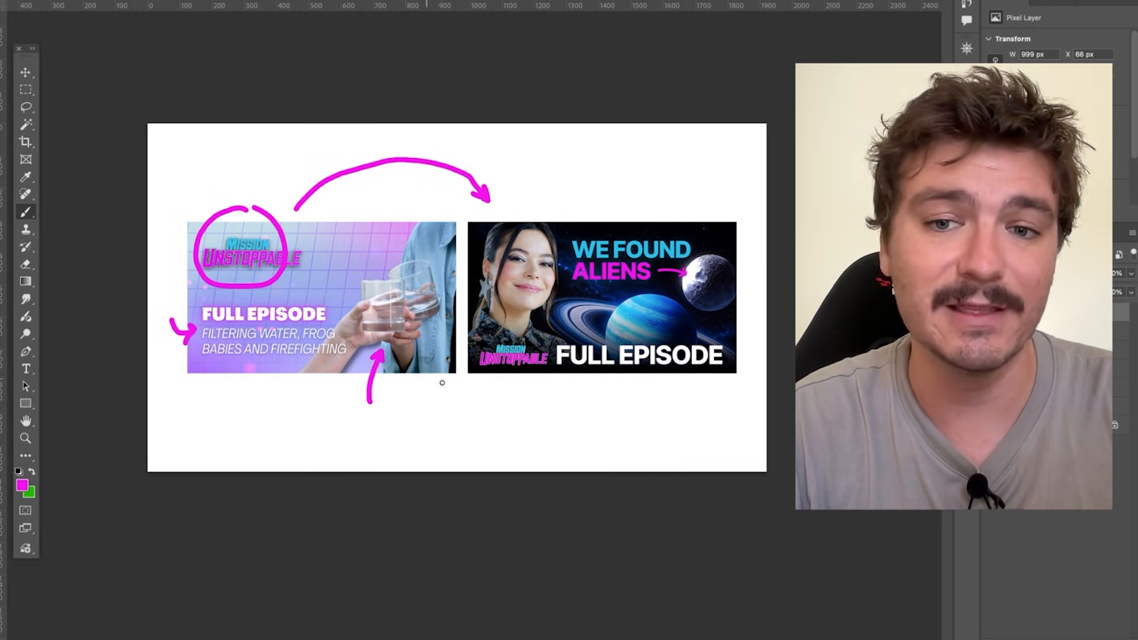
mouse_move(699, 220)
mouse_down()
mouse_move(605, 222)
mouse_move(572, 245)
mouse_move(576, 306)
mouse_move(684, 312)
mouse_move(710, 225)
mouse_up()
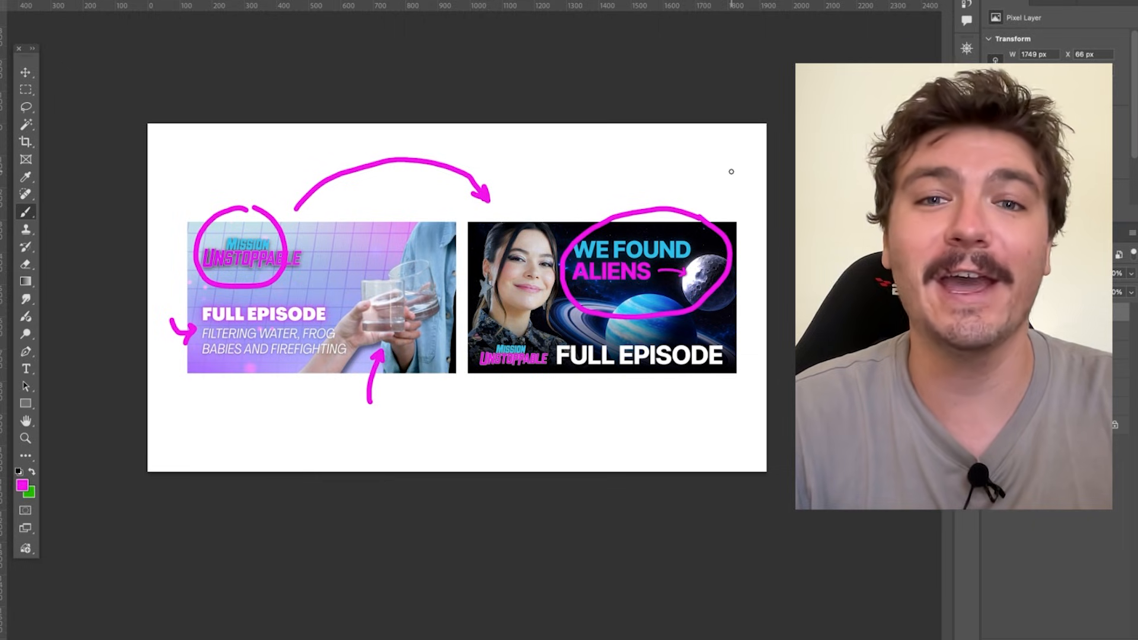
key(ctrl+z)
Step: Circle FULL EPISODE on the original thumbnail, underline it on the redesign, and mark the redesign's logo
mouse_move(320, 292)
mouse_down()
mouse_move(271, 288)
mouse_move(200, 299)
mouse_move(233, 329)
mouse_move(341, 294)
mouse_up()
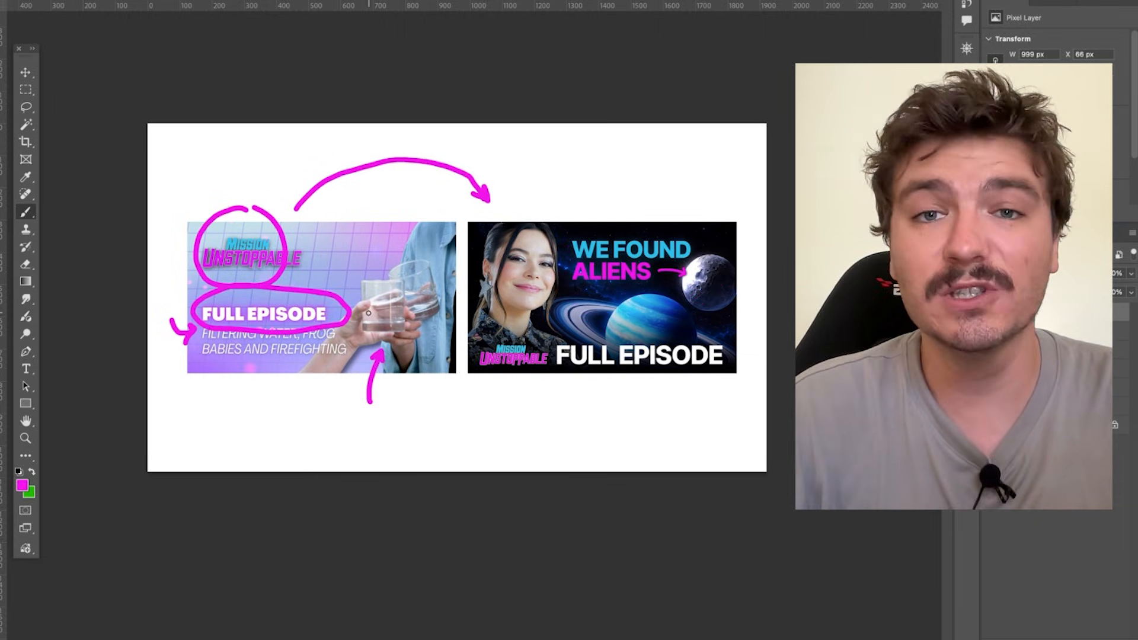
drag(566, 375, 748, 376)
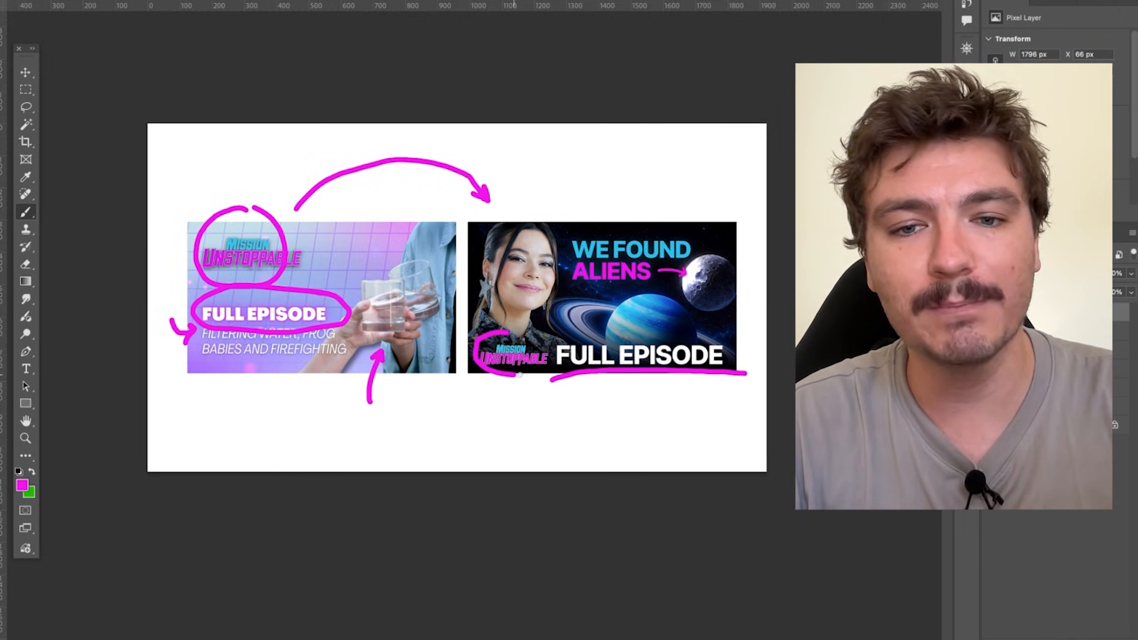